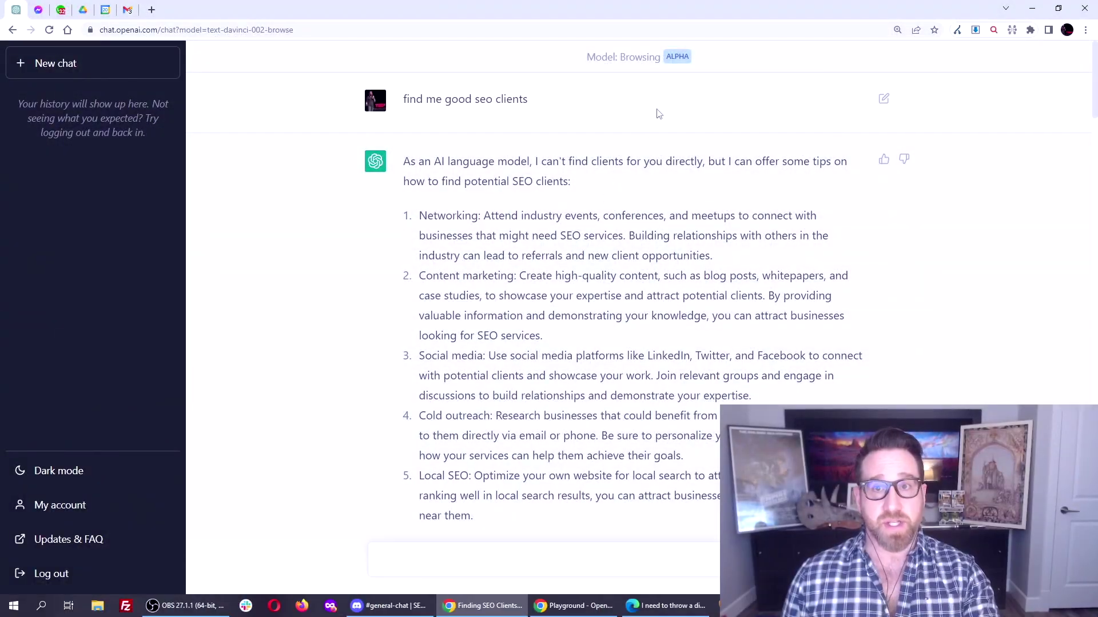
- Highlight the Browsing ALPHA model label, the 'find me good seo clients' question and the word 'language'
{"action": "left_click", "coordinate": [643, 60]}
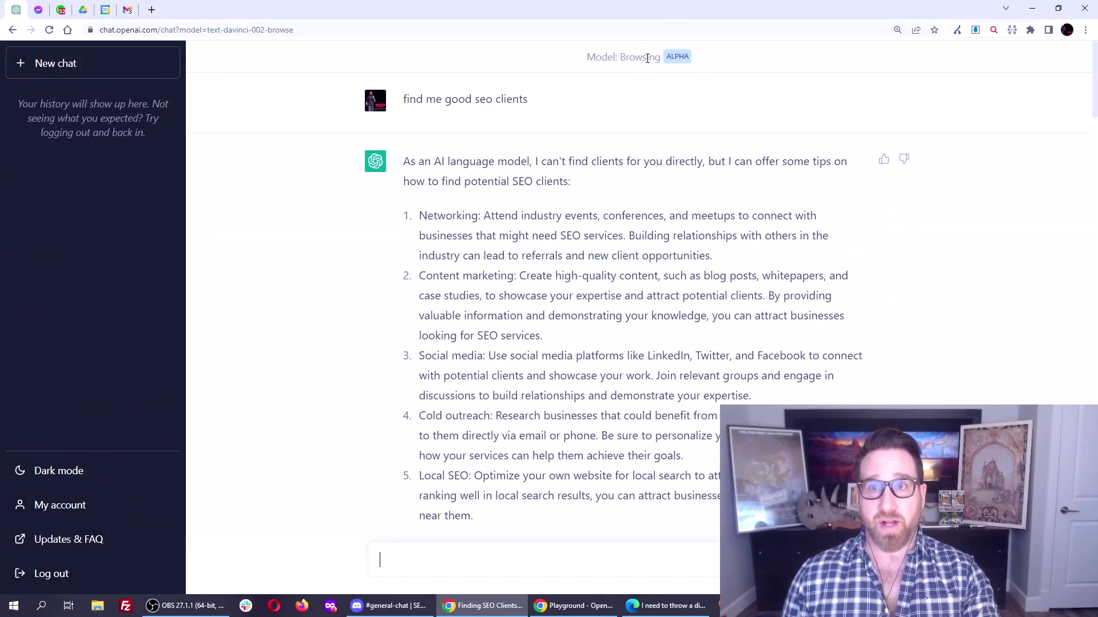
{"action": "double_click", "coordinate": [678, 57]}
{"action": "left_click", "coordinate": [644, 58]}
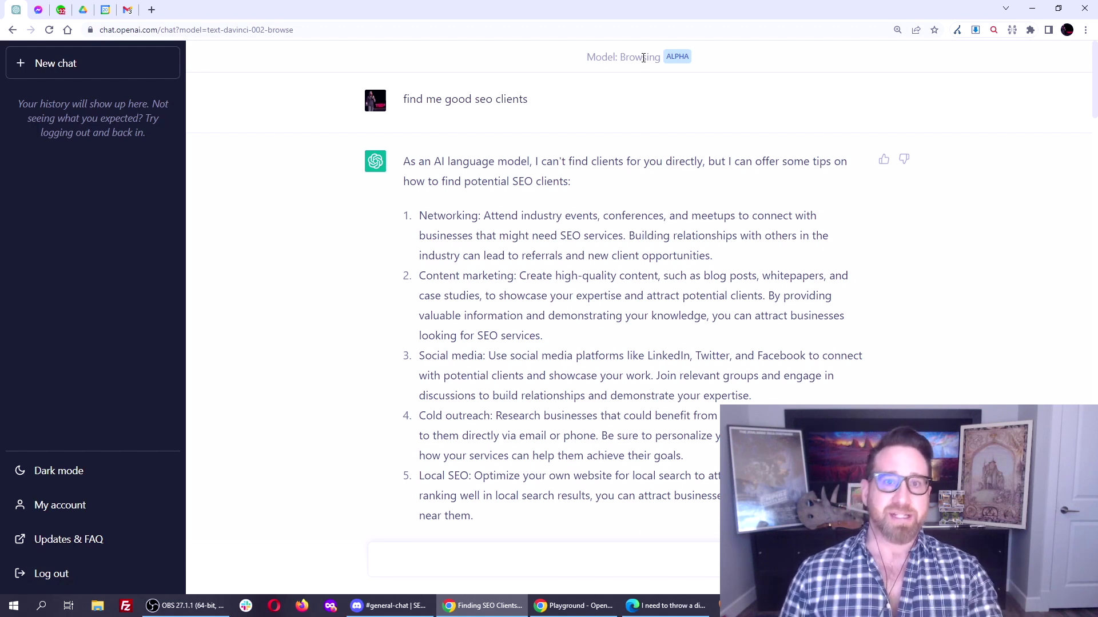
{"action": "triple_click", "coordinate": [483, 101]}
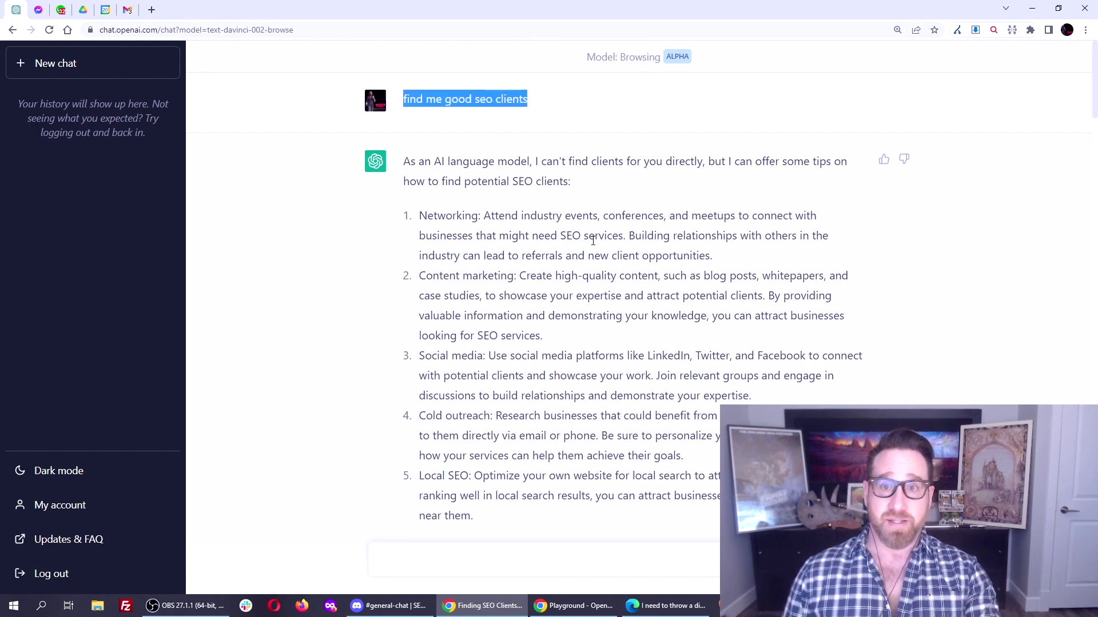
{"action": "left_click", "coordinate": [518, 177]}
{"action": "double_click", "coordinate": [486, 166]}
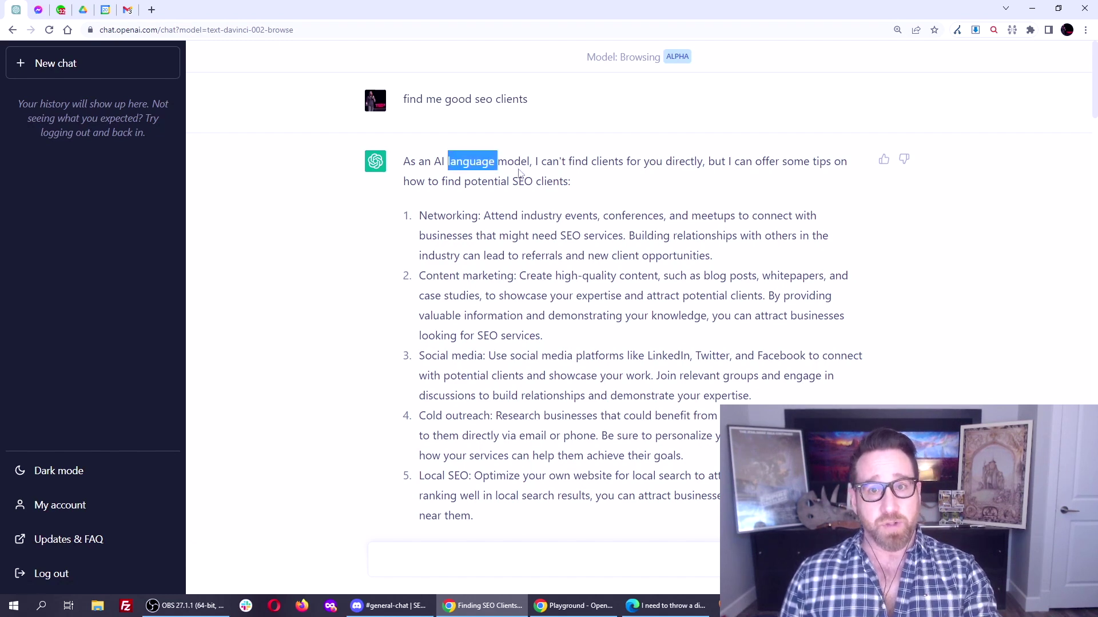
{"action": "left_click", "coordinate": [619, 165]}
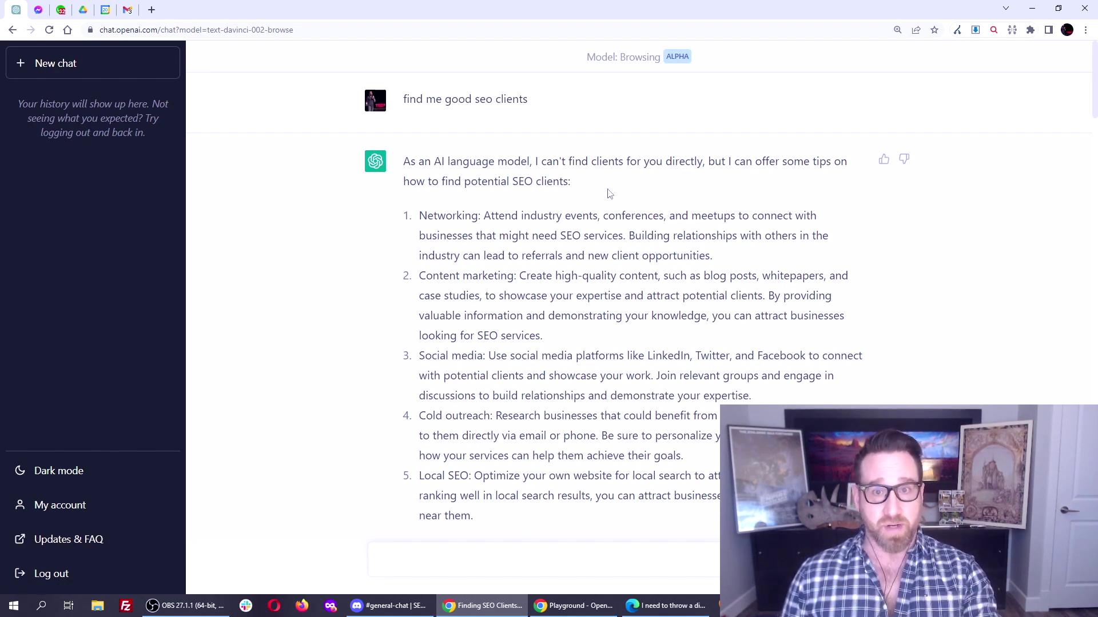
- Highlight the follow-up question asking which verticals buy SEO services
{"action": "scroll", "coordinate": [608, 192], "scroll_direction": "down", "scroll_amount": 2}
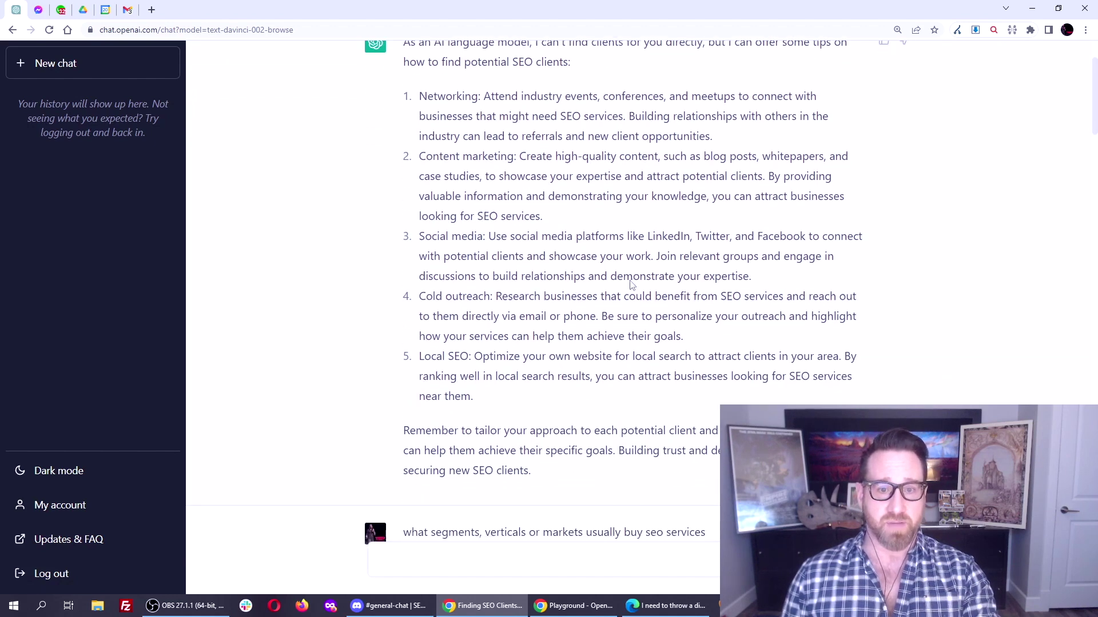
{"action": "scroll", "coordinate": [508, 348], "scroll_direction": "down", "scroll_amount": 6}
{"action": "double_click", "coordinate": [510, 195]}
{"action": "triple_click", "coordinate": [510, 195]}
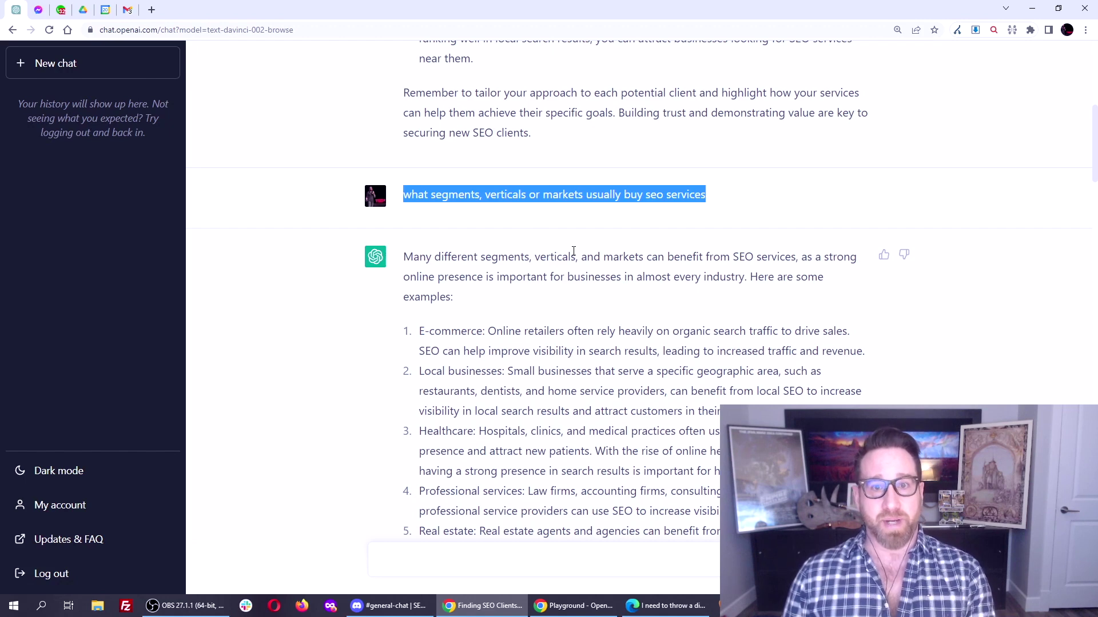
- Highlight the six verticals: E-commerce, Local businesses, Healthcare, Professional services, Real estate and Travel
{"action": "scroll", "coordinate": [482, 153], "scroll_direction": "down", "scroll_amount": 4}
{"action": "left_click_drag", "start_coordinate": [441, 103], "coordinate": [544, 364]}
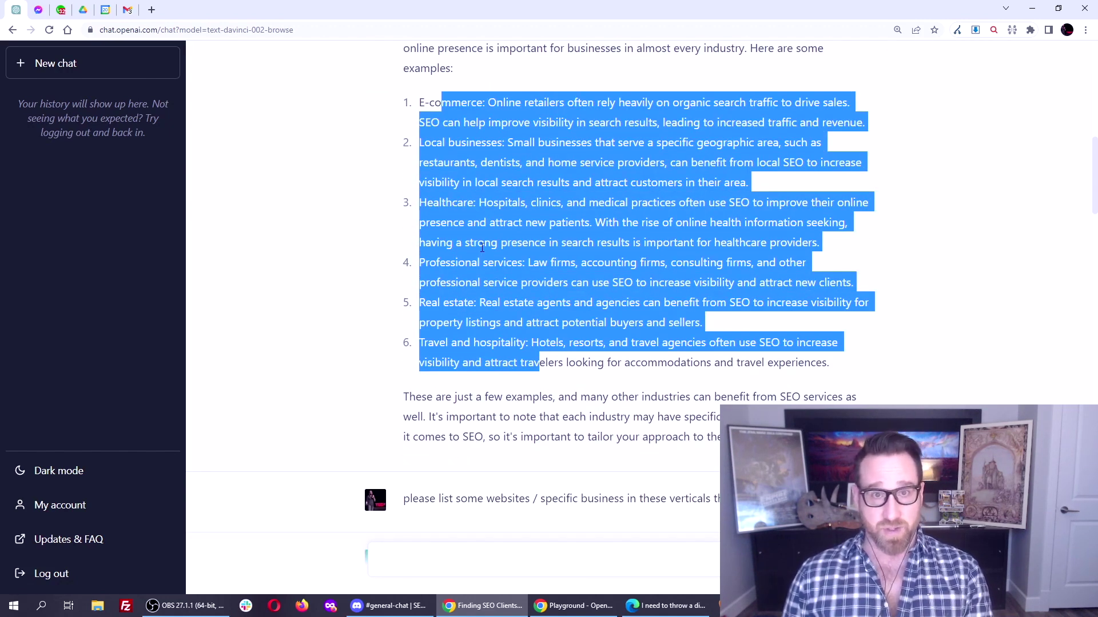
{"action": "triple_click", "coordinate": [463, 110]}
{"action": "triple_click", "coordinate": [450, 141]}
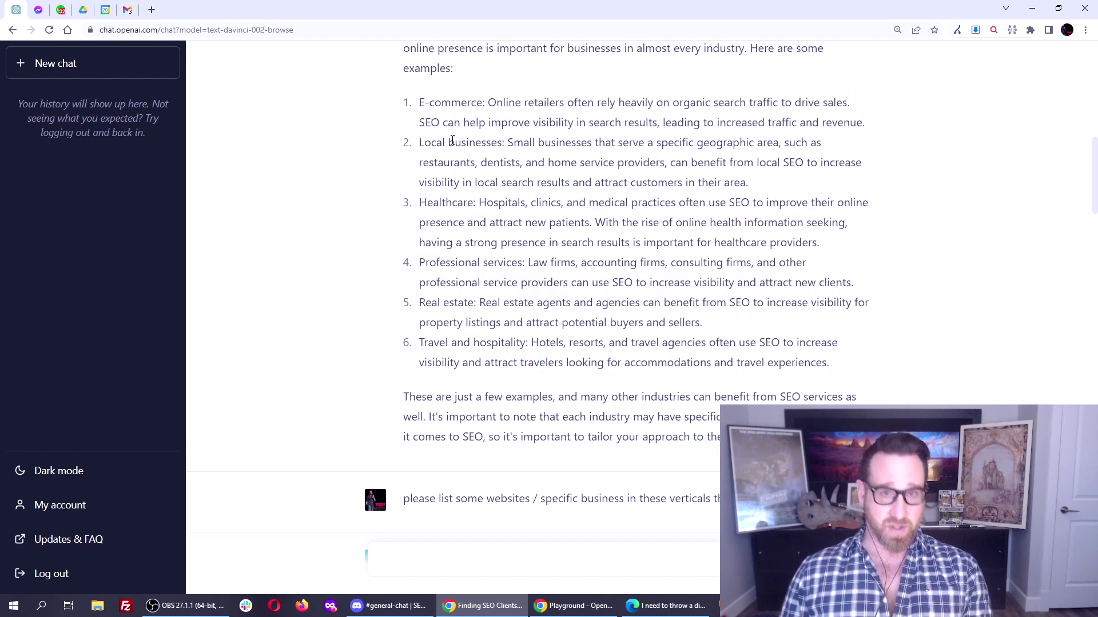
{"action": "double_click", "coordinate": [451, 202]}
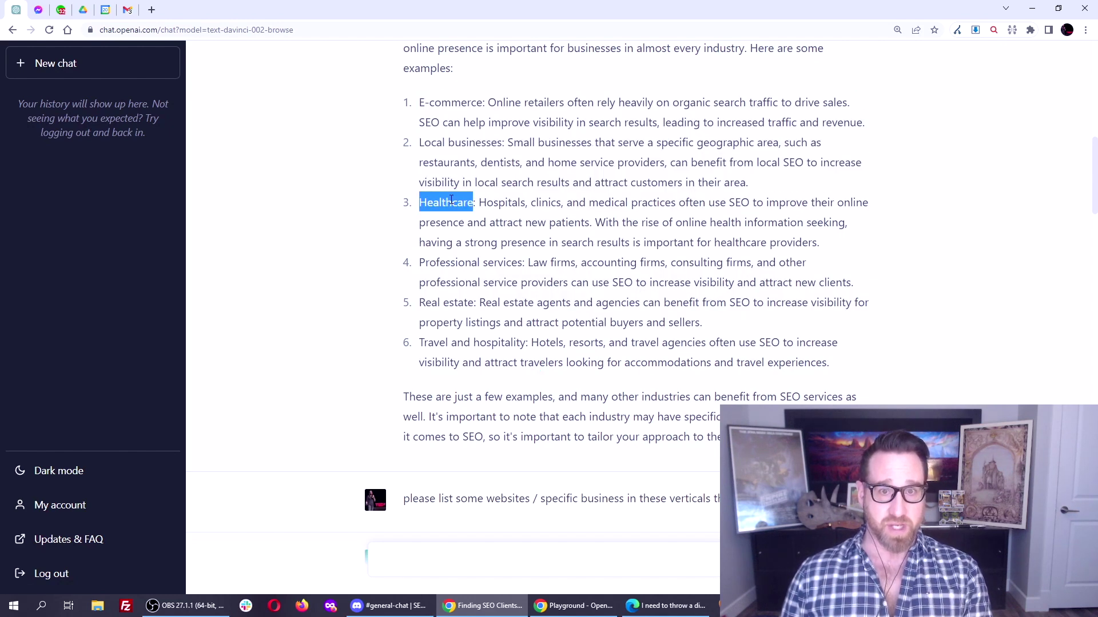
{"action": "double_click", "coordinate": [466, 262]}
{"action": "double_click", "coordinate": [458, 302]}
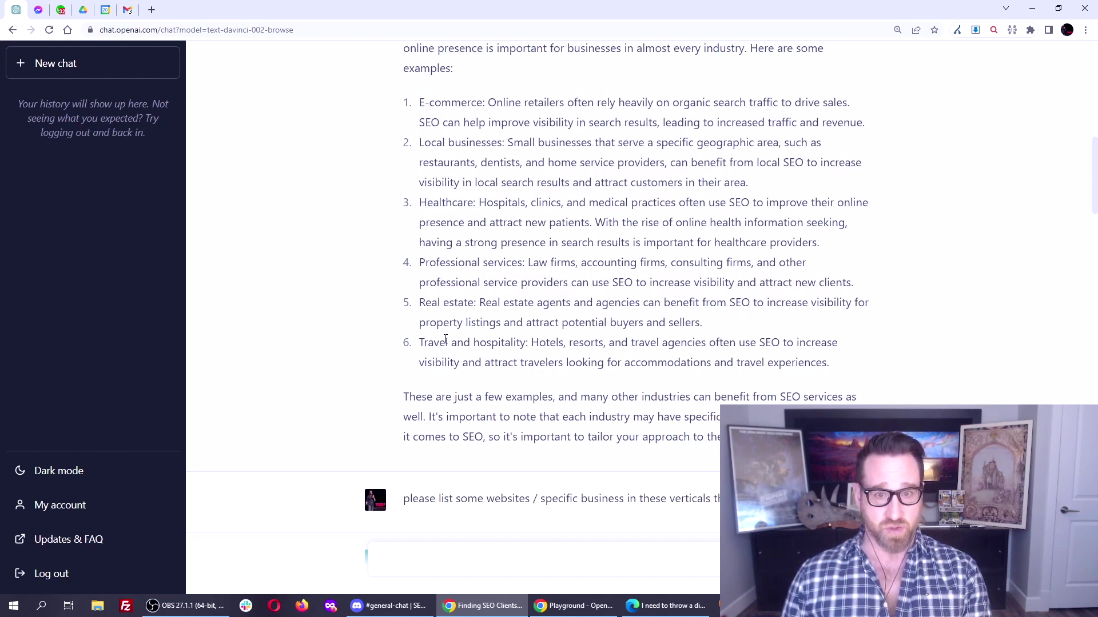
{"action": "double_click", "coordinate": [446, 342]}
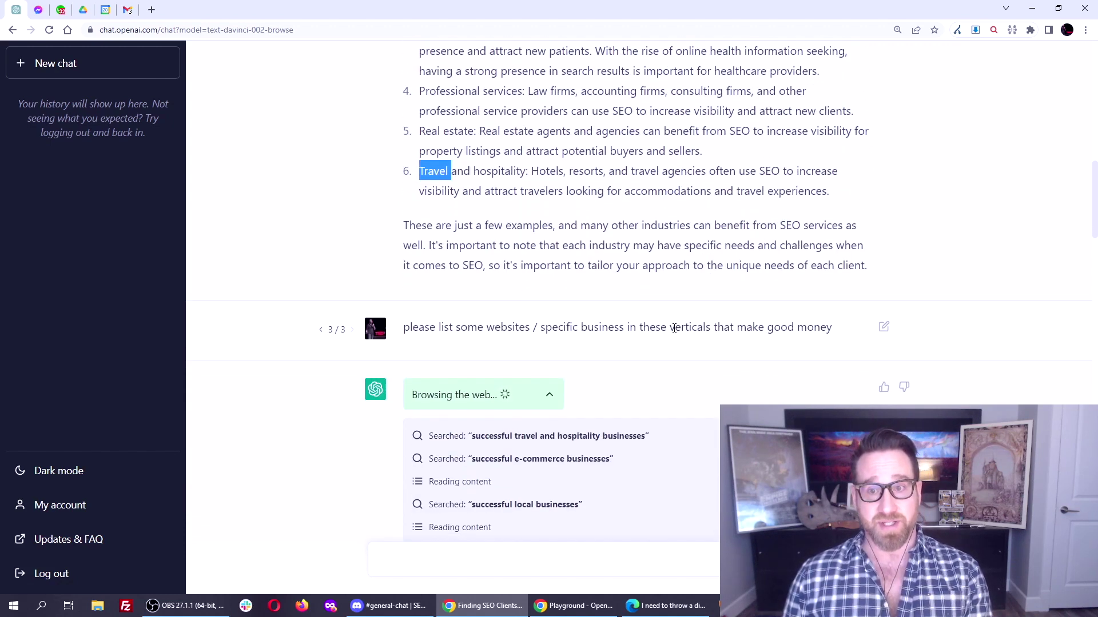
- Scroll past the browsing steps to the finished answer listing businesses such as Warby Parker and Leesa
{"action": "scroll", "coordinate": [830, 332], "scroll_direction": "down", "scroll_amount": 4}
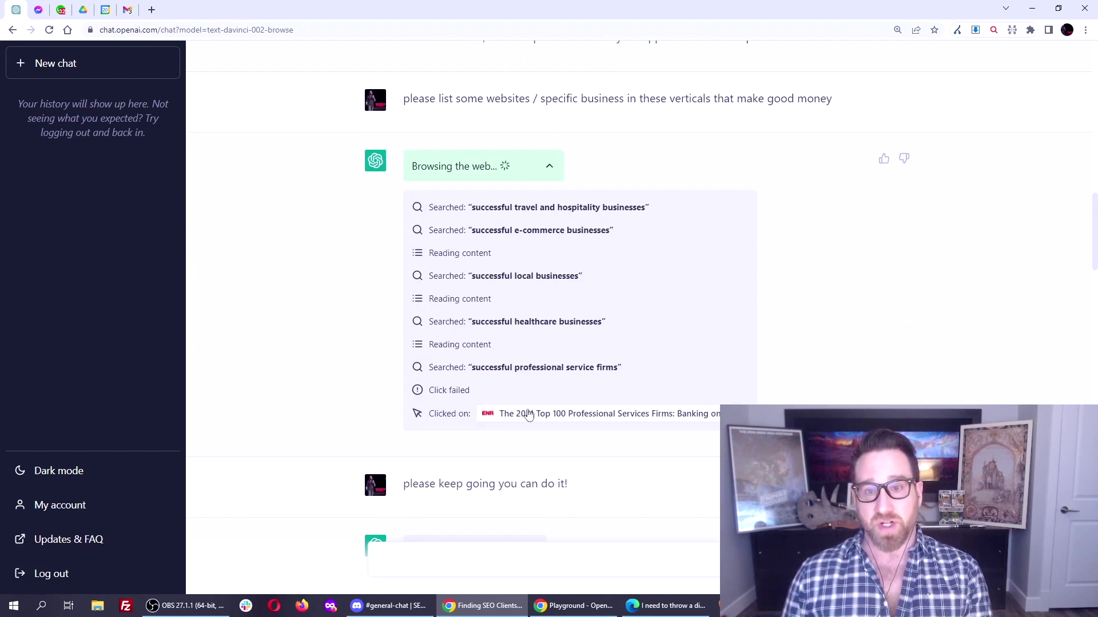
{"action": "scroll", "coordinate": [607, 294], "scroll_direction": "down", "scroll_amount": 4}
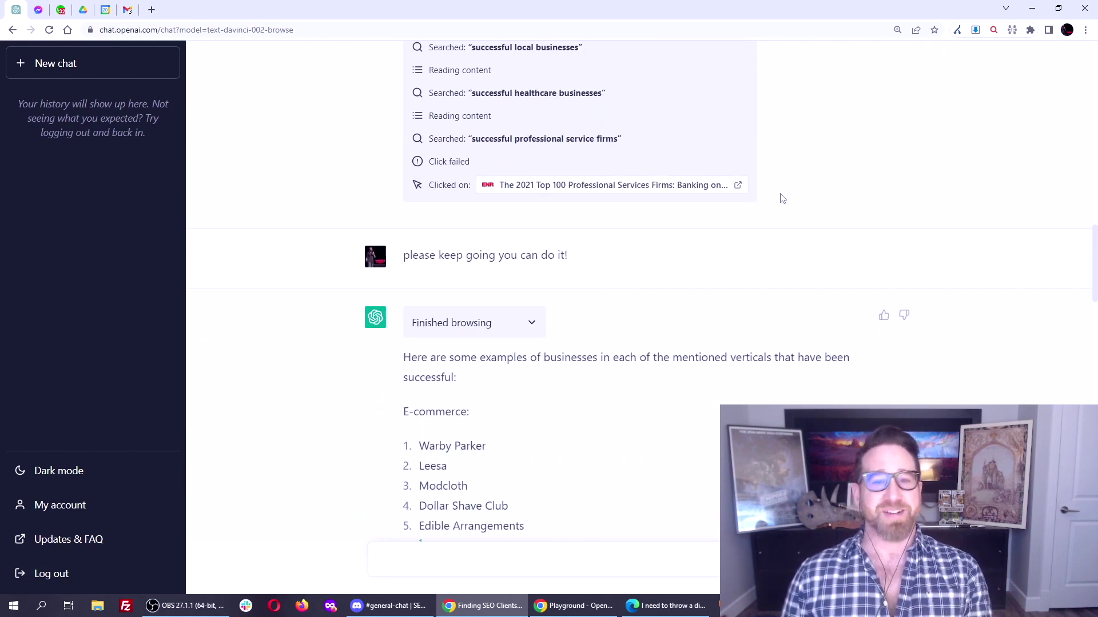
{"action": "scroll", "coordinate": [515, 338], "scroll_direction": "down", "scroll_amount": 2}
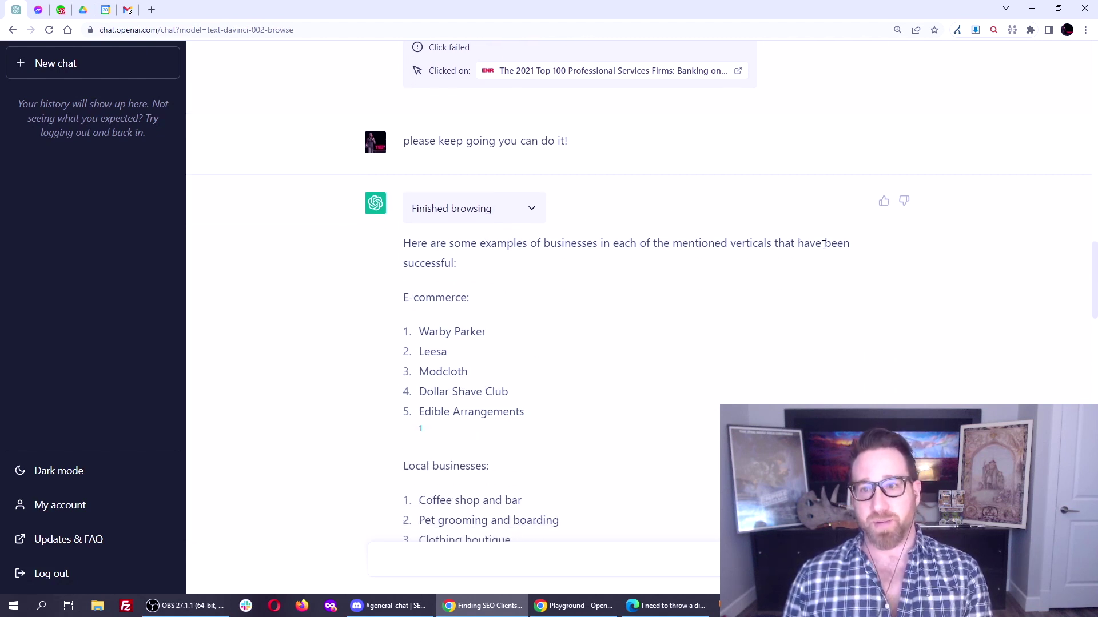
{"action": "scroll", "coordinate": [495, 331], "scroll_direction": "down", "scroll_amount": 2}
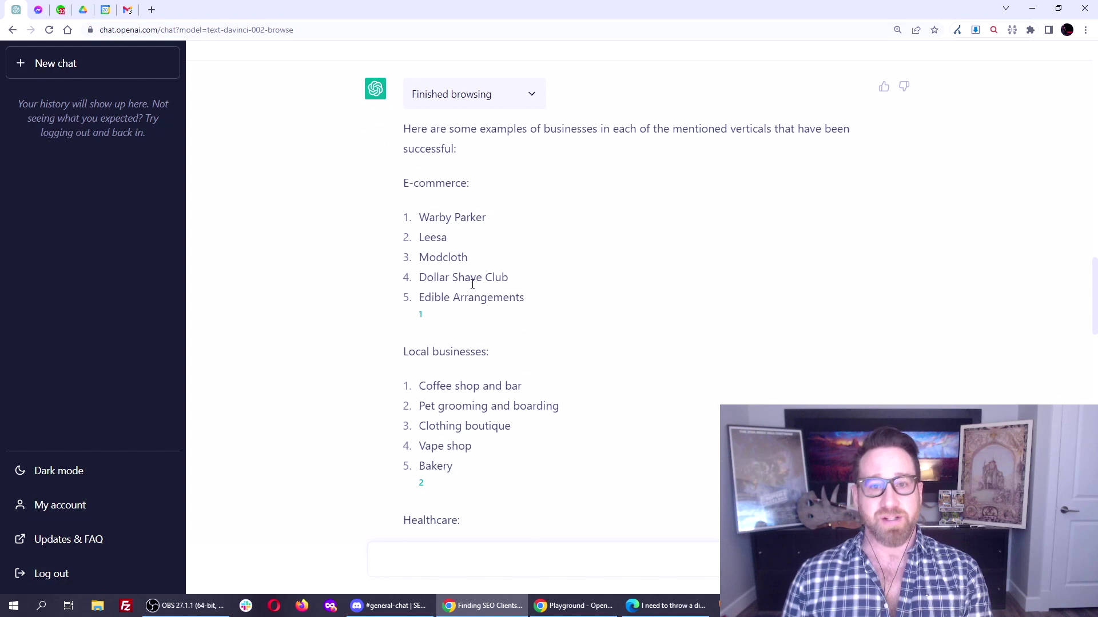
- Highlight the E-commerce brands Warby Parker, Leesa, Modcloth, Dollar Shave Club and Edible Arrangements, then show citation 1's source
{"action": "triple_click", "coordinate": [446, 218]}
{"action": "double_click", "coordinate": [437, 239]}
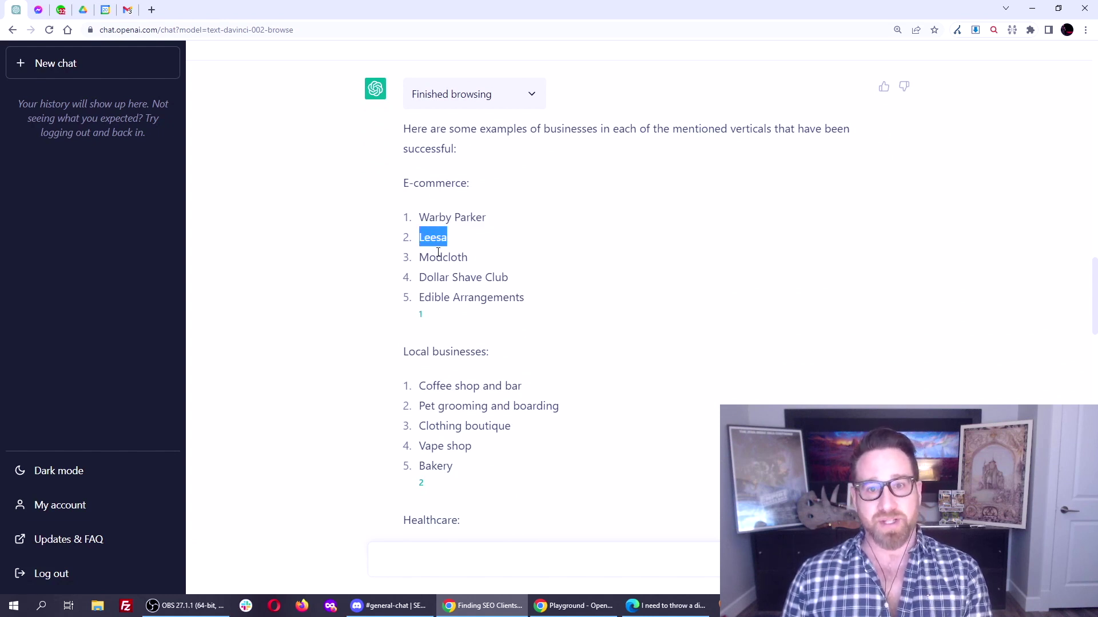
{"action": "double_click", "coordinate": [438, 254]}
{"action": "triple_click", "coordinate": [437, 277]}
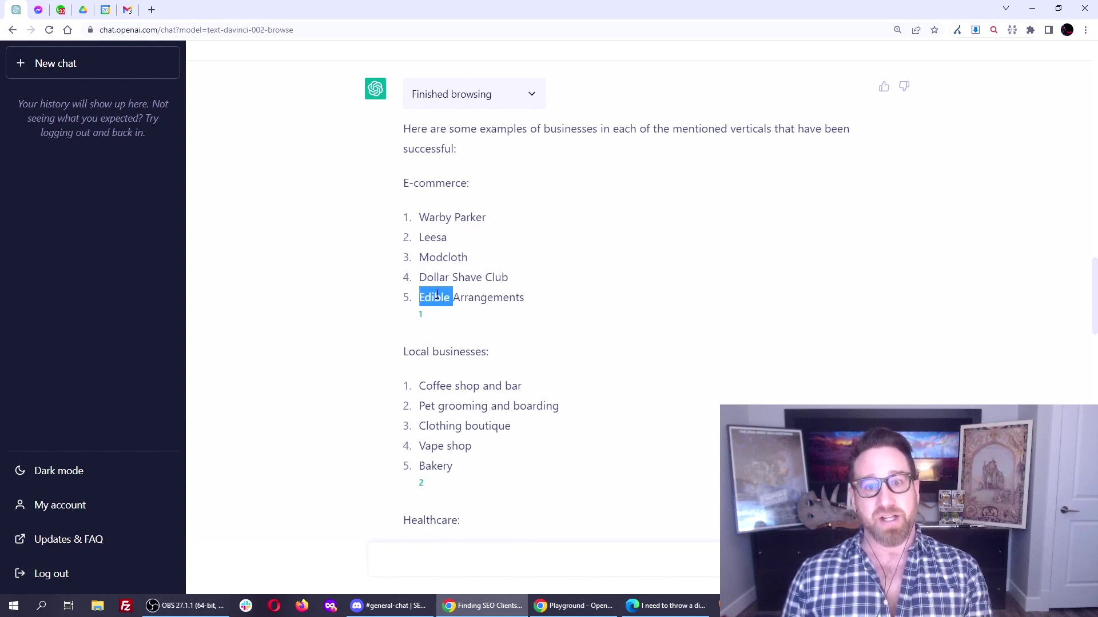
{"action": "triple_click", "coordinate": [436, 295]}
{"action": "left_click", "coordinate": [438, 275]}
{"action": "double_click", "coordinate": [435, 258]}
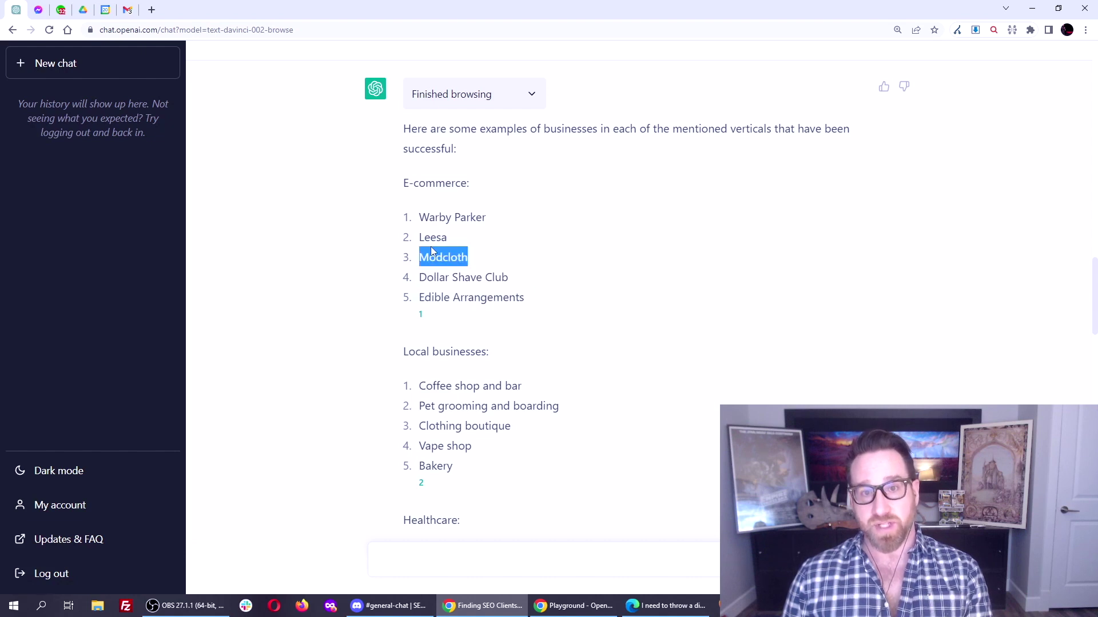
{"action": "double_click", "coordinate": [437, 237]}
{"action": "double_click", "coordinate": [428, 218]}
{"action": "left_click", "coordinate": [429, 219]}
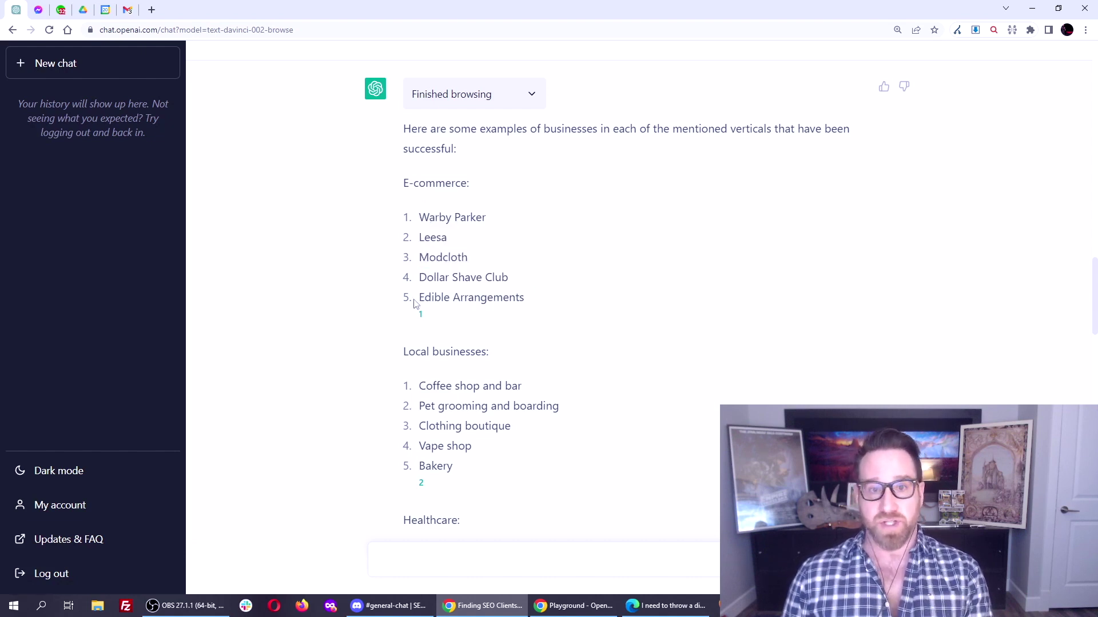
{"action": "mouse_move", "coordinate": [420, 316]}
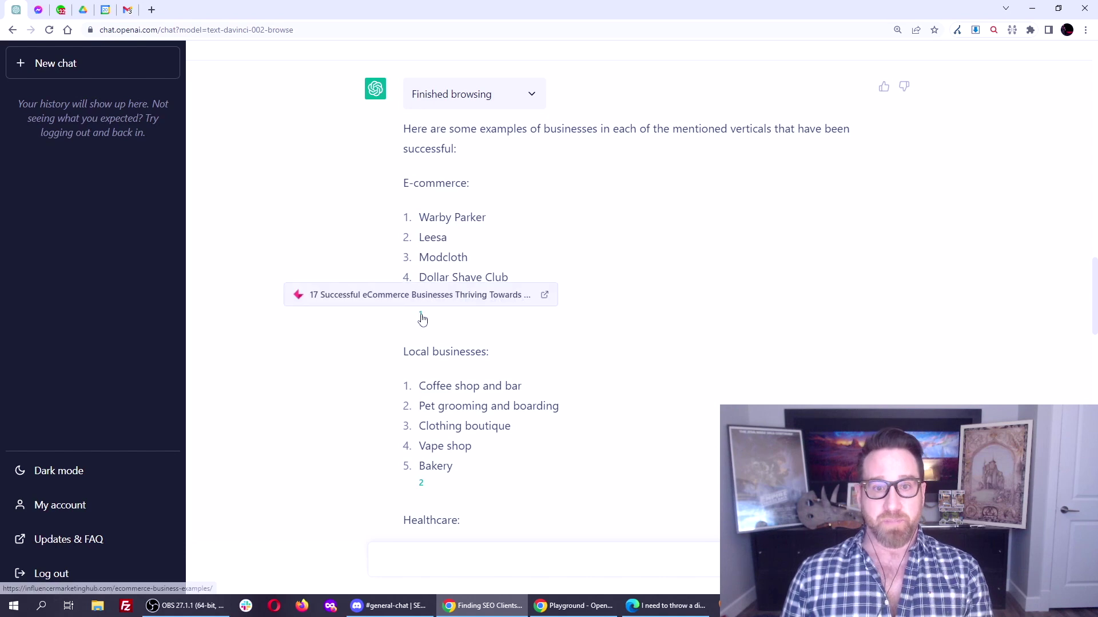
- Open and skim the cited '17 Examples of Successful eCommerce Businesses' article, then return to ChatGPT
{"action": "left_click", "coordinate": [543, 297]}
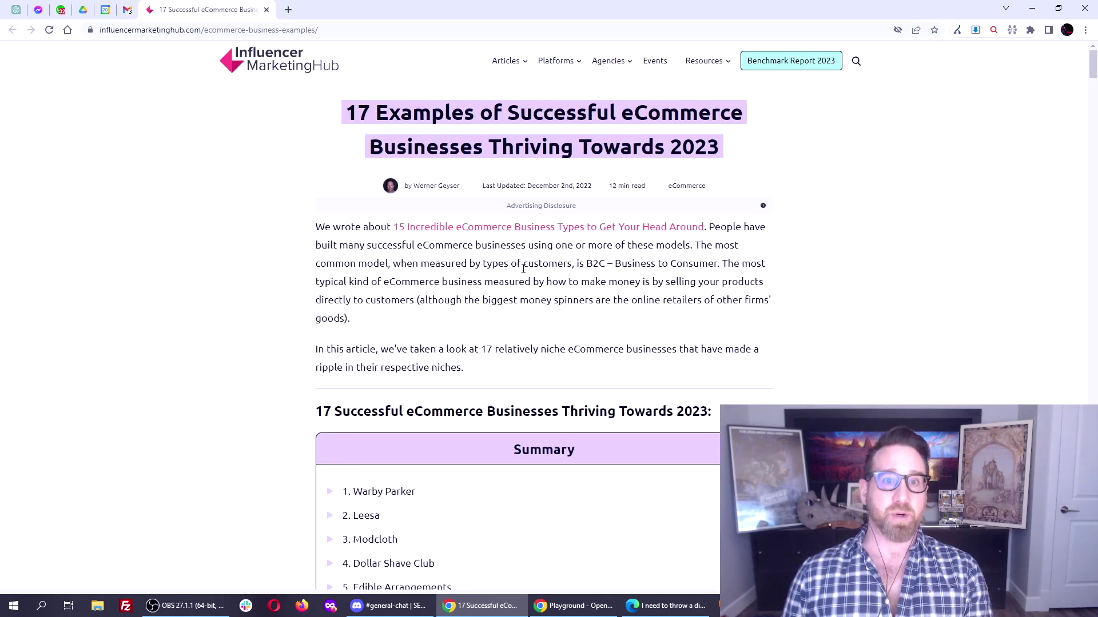
{"action": "scroll", "coordinate": [492, 238], "scroll_direction": "down", "scroll_amount": 6}
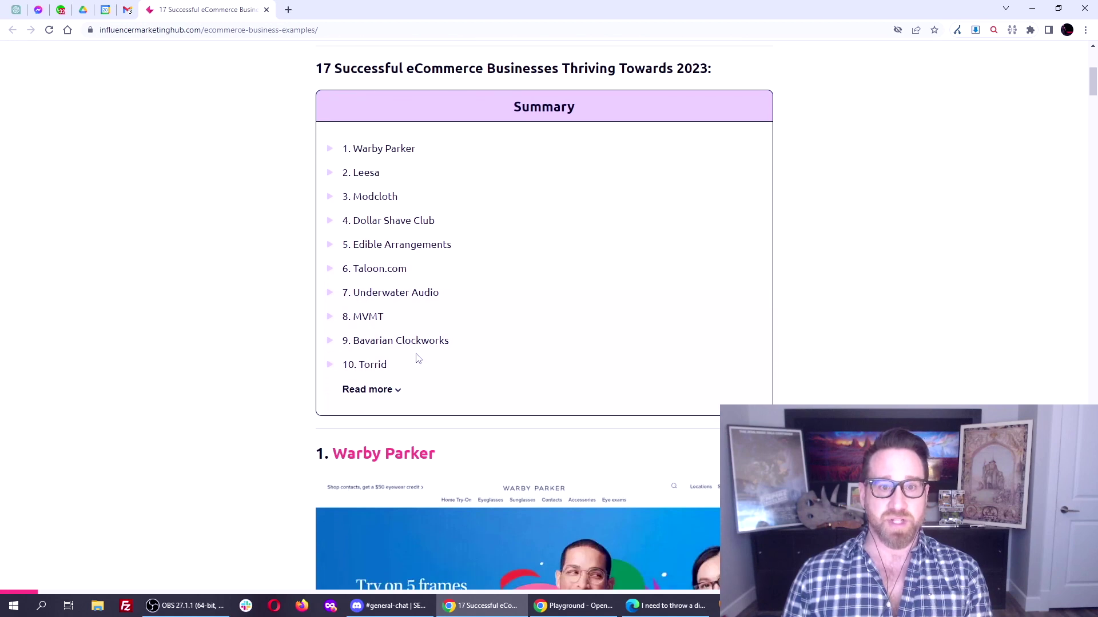
{"action": "scroll", "coordinate": [394, 378], "scroll_direction": "down", "scroll_amount": 4}
{"action": "scroll", "coordinate": [393, 373], "scroll_direction": "up", "scroll_amount": 10}
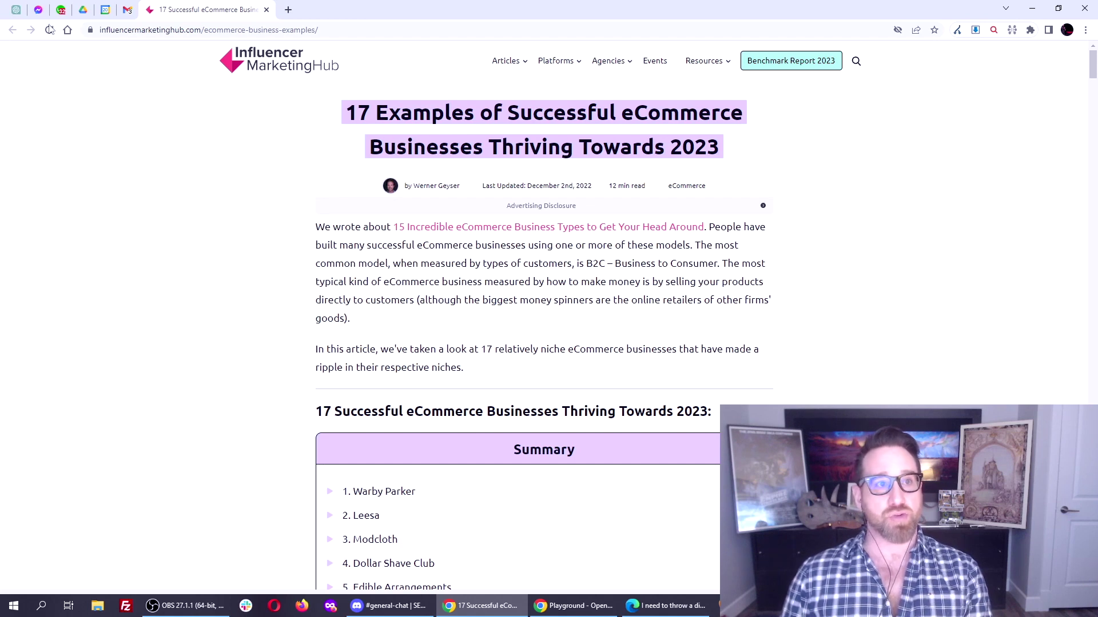
{"action": "left_click", "coordinate": [20, 13]}
{"action": "left_click", "coordinate": [217, 16]}
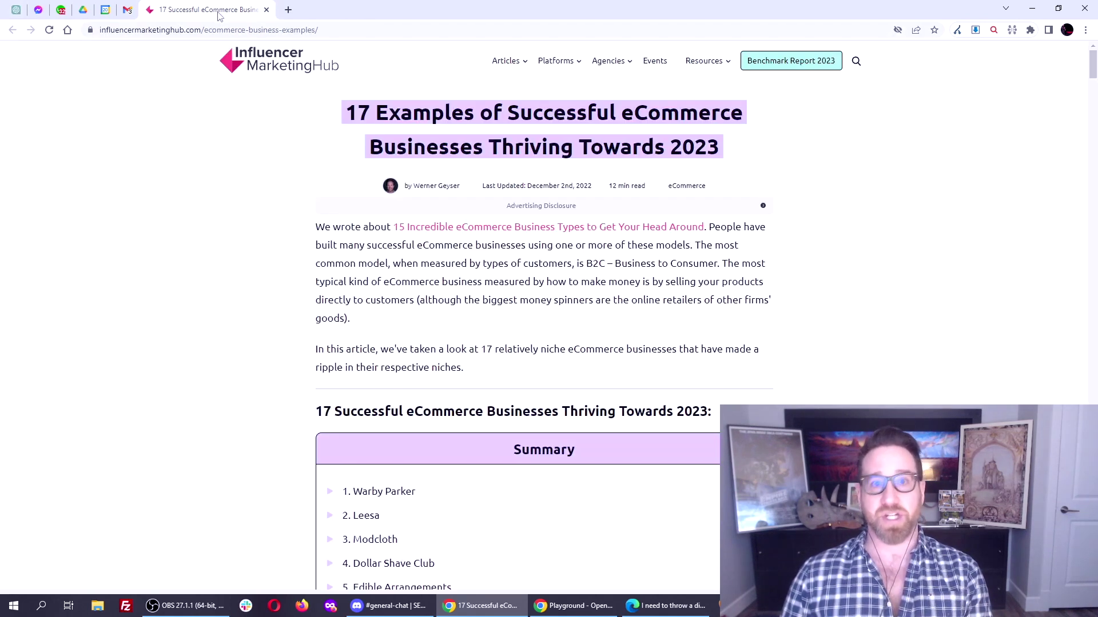
{"action": "left_click", "coordinate": [20, 13]}
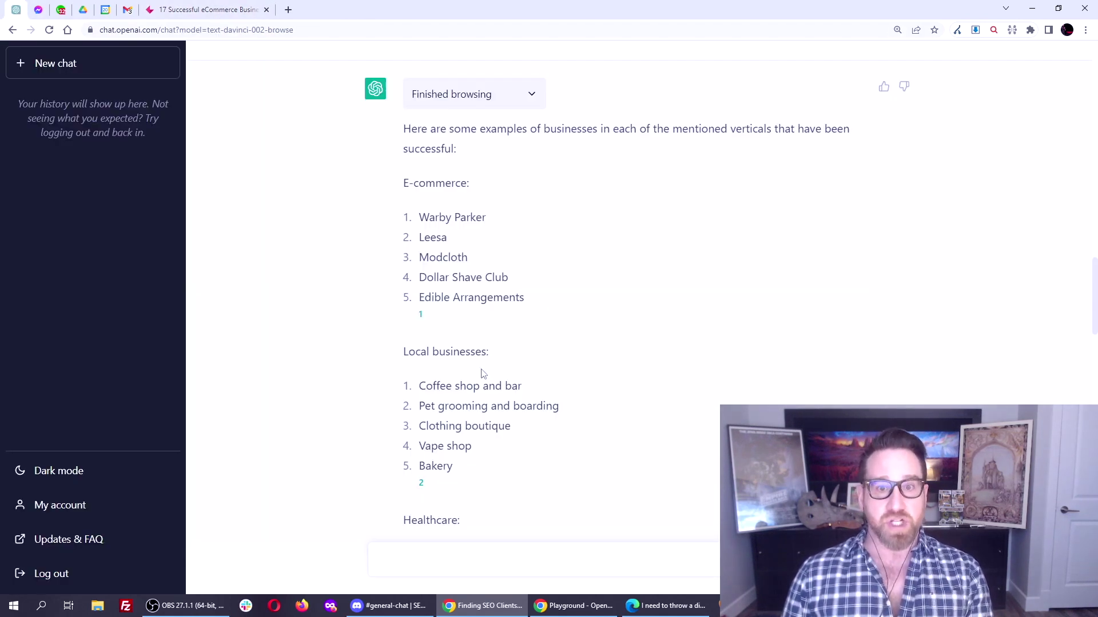
- Open the Lightspeed small-town business ideas source cited under Local businesses, then return to the chat
{"action": "scroll", "coordinate": [454, 342], "scroll_direction": "down", "scroll_amount": 1}
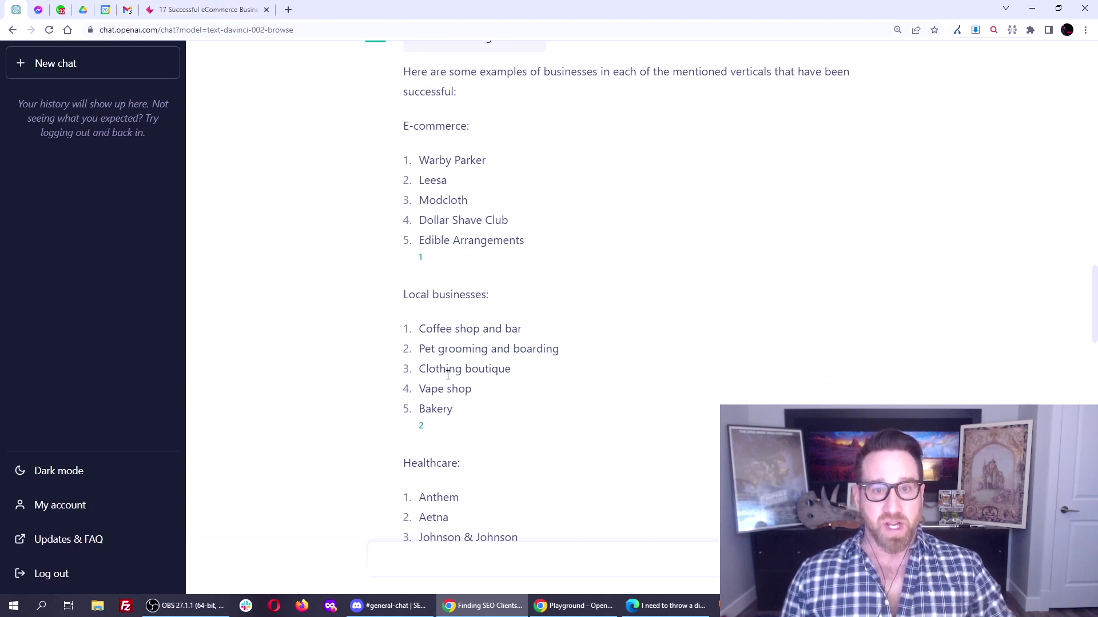
{"action": "mouse_move", "coordinate": [421, 428]}
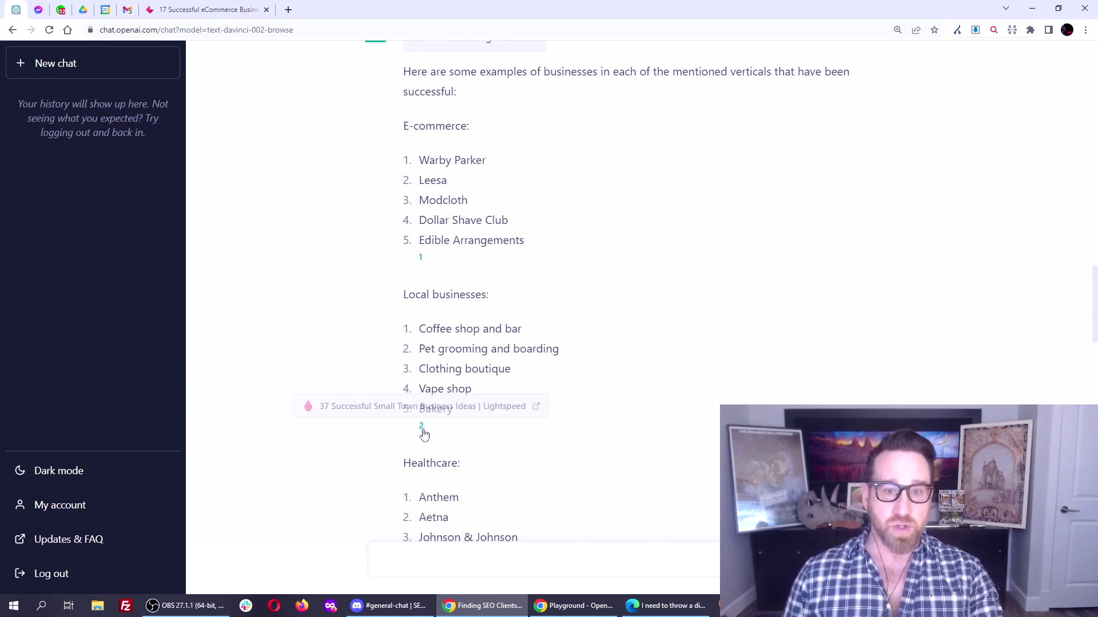
{"action": "left_click", "coordinate": [536, 408]}
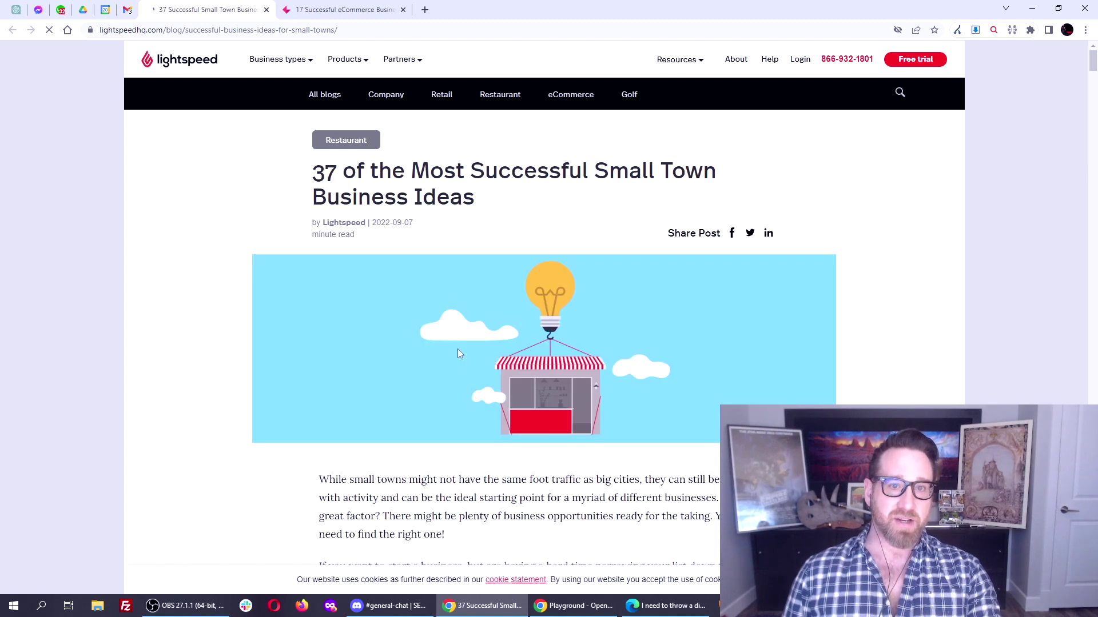
{"action": "left_click", "coordinate": [16, 9]}
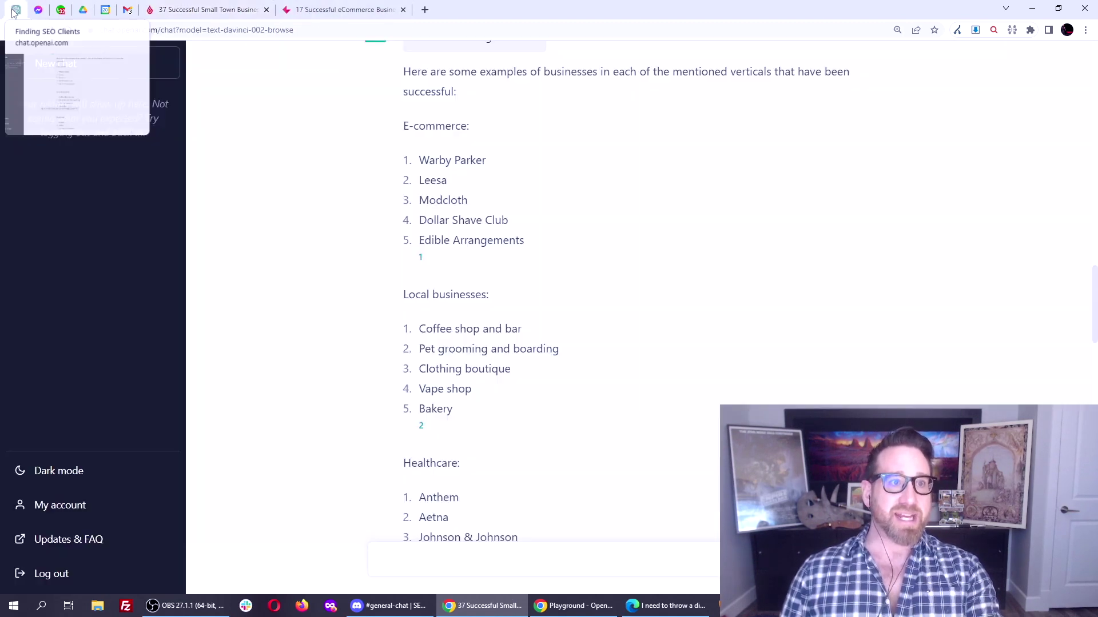
{"action": "scroll", "coordinate": [482, 217], "scroll_direction": "down", "scroll_amount": 5}
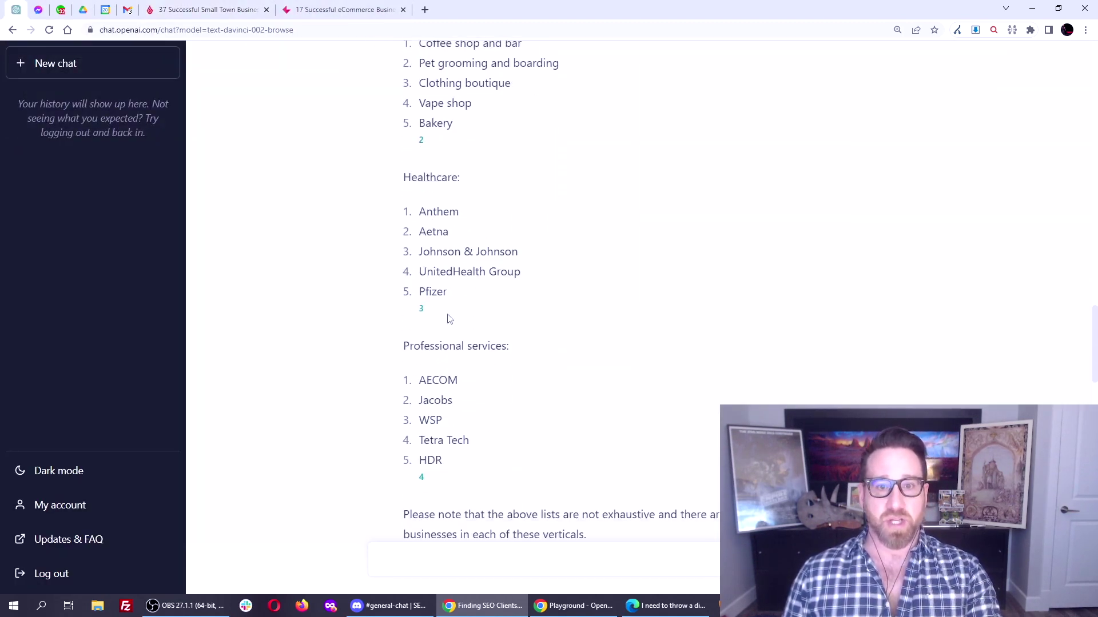
{"action": "left_click", "coordinate": [453, 378]}
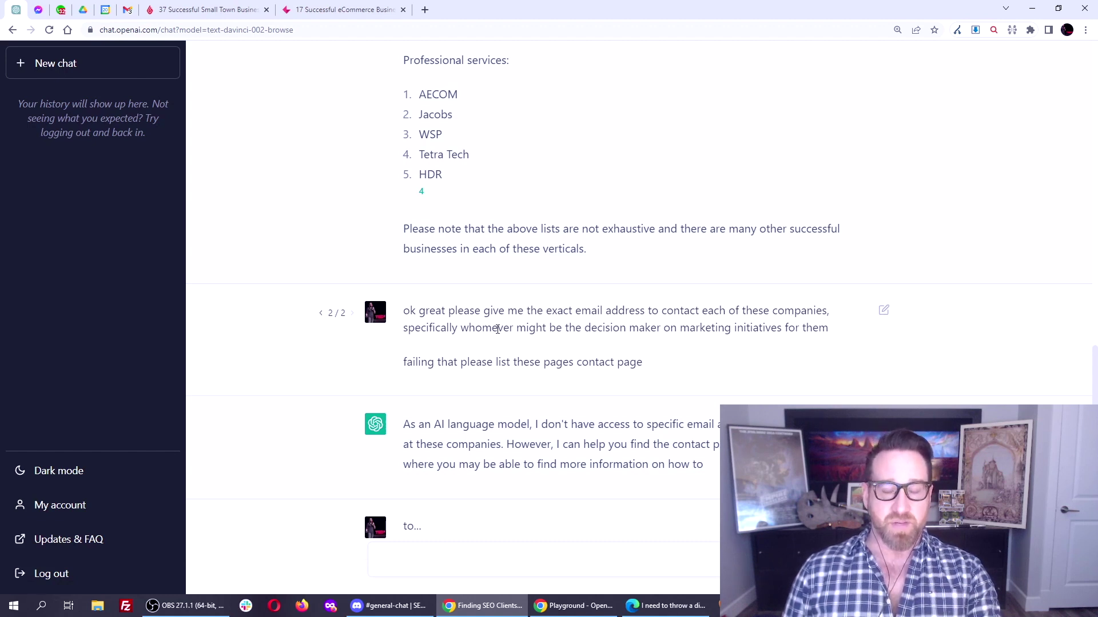
{"action": "double_click", "coordinate": [765, 329]}
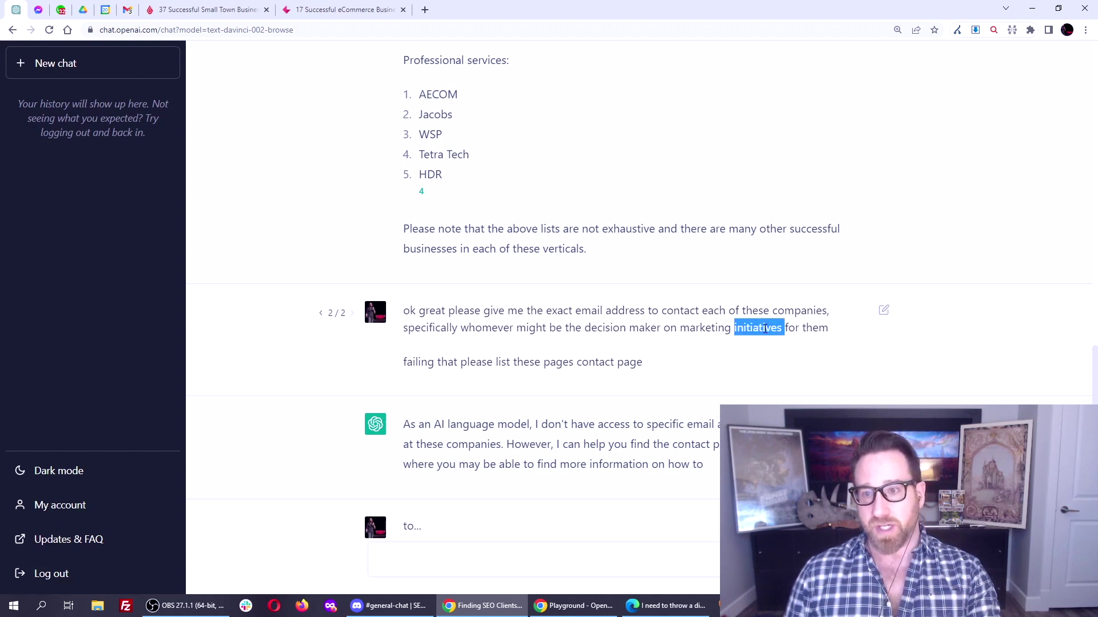
{"action": "left_click_drag", "start_coordinate": [584, 329], "coordinate": [665, 328]}
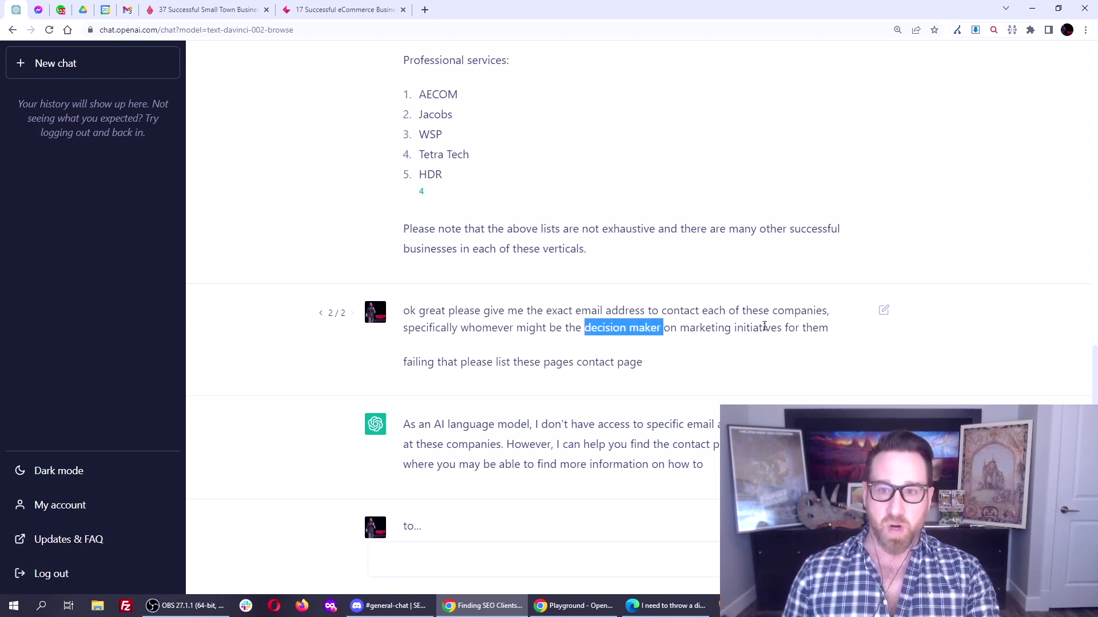
{"action": "double_click", "coordinate": [709, 330]}
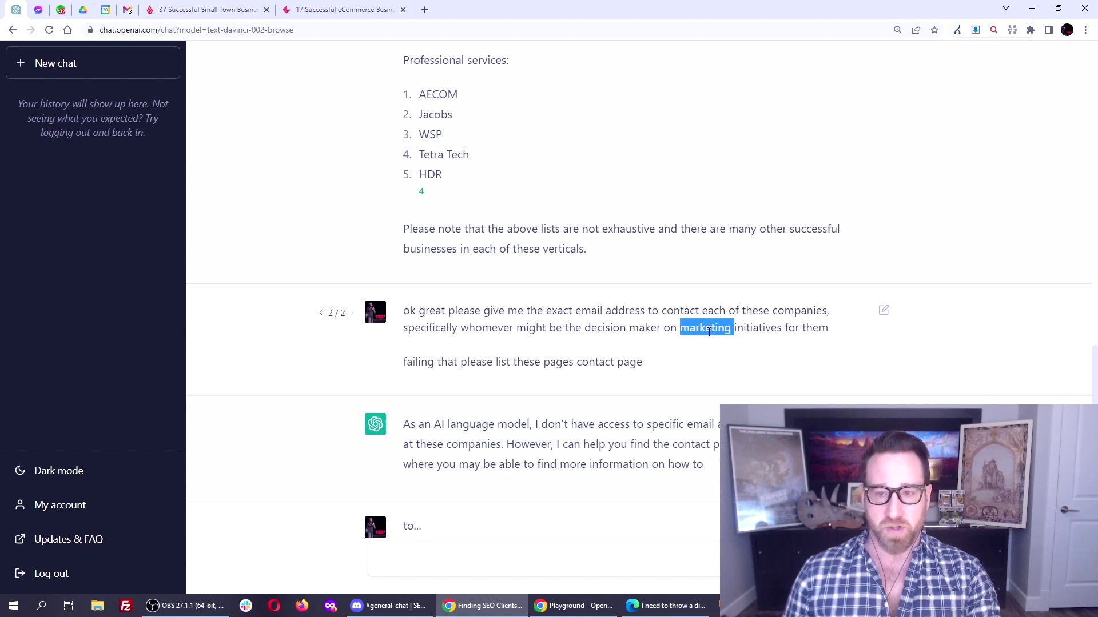
{"action": "double_click", "coordinate": [461, 361]}
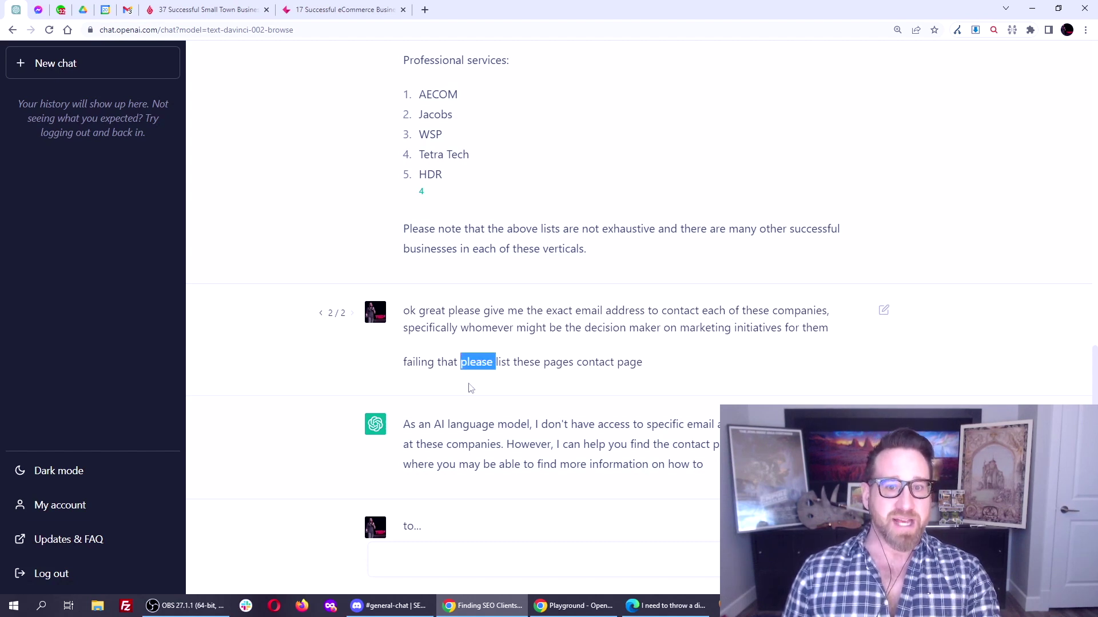
{"action": "left_click", "coordinate": [457, 360]}
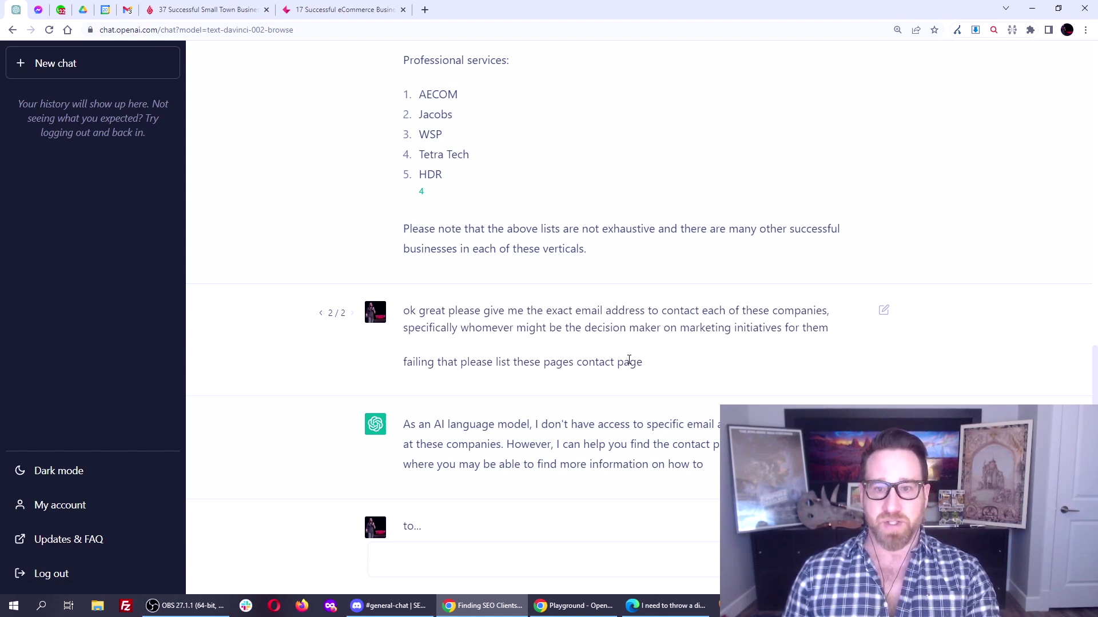
{"action": "scroll", "coordinate": [629, 360], "scroll_direction": "down", "scroll_amount": 3}
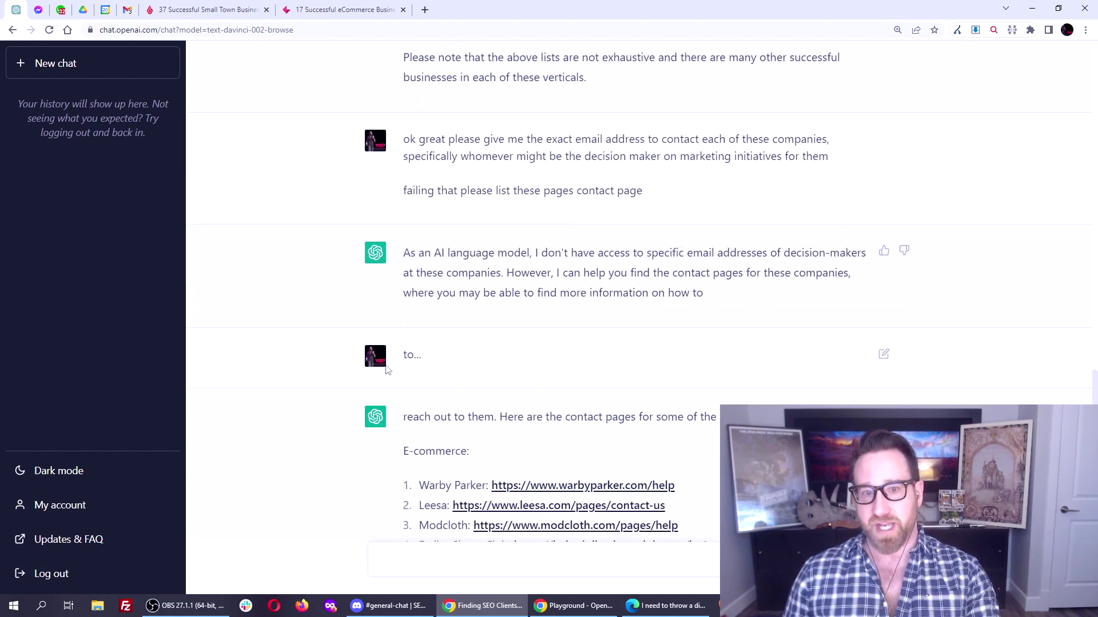
- Scroll down ChatGPT's reply to the list of companies' contact-page links
{"action": "scroll", "coordinate": [409, 353], "scroll_direction": "down", "scroll_amount": 3}
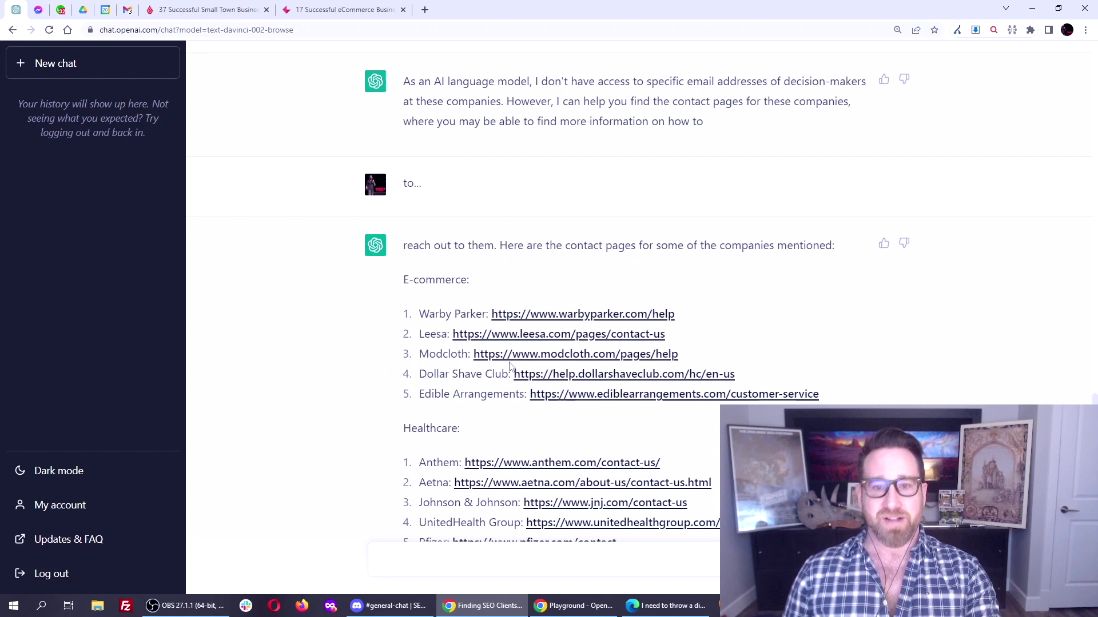
{"action": "left_click", "coordinate": [468, 245]}
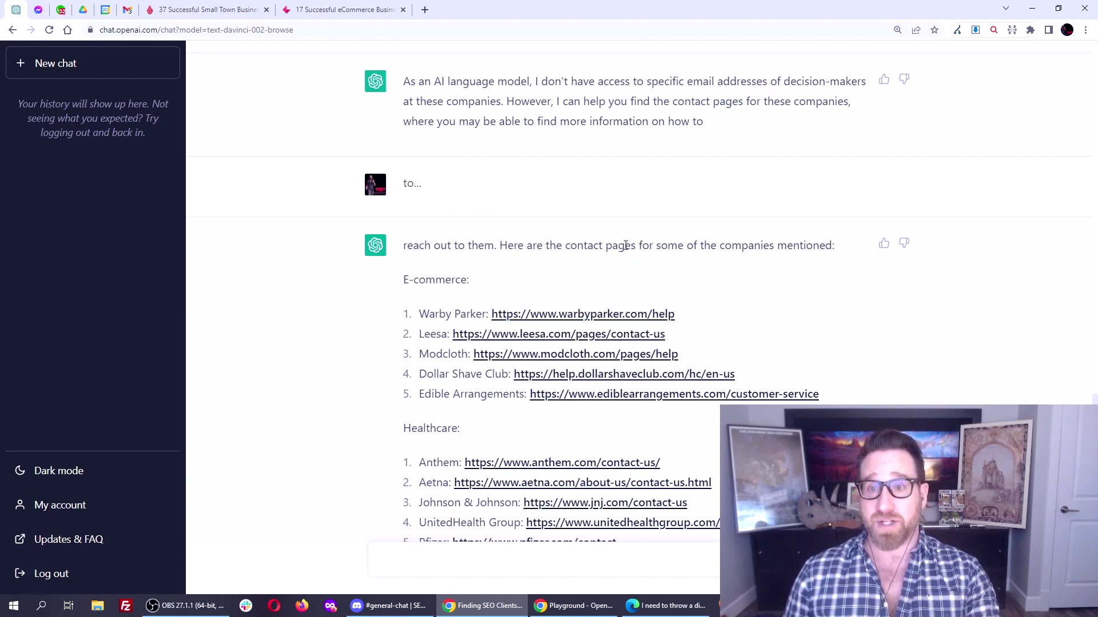
{"action": "left_click", "coordinate": [709, 246]}
{"action": "scroll", "coordinate": [709, 245], "scroll_direction": "down", "scroll_amount": 3}
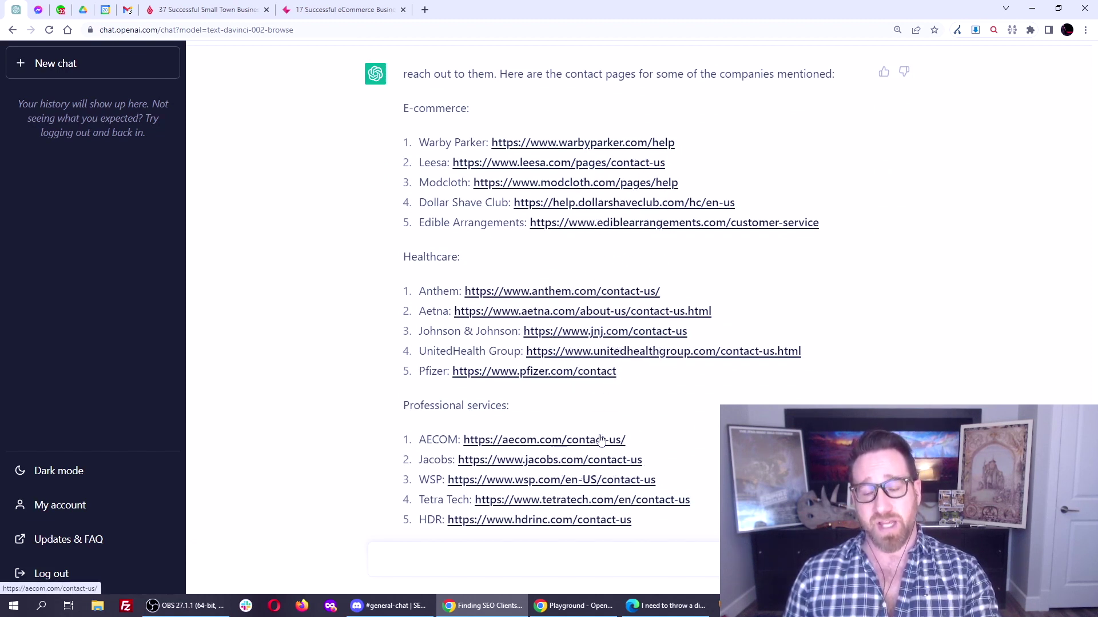
- Check Warby Parker's linked help page in a new tab, close it, and return to ChatGPT
{"action": "middle_click", "coordinate": [642, 144]}
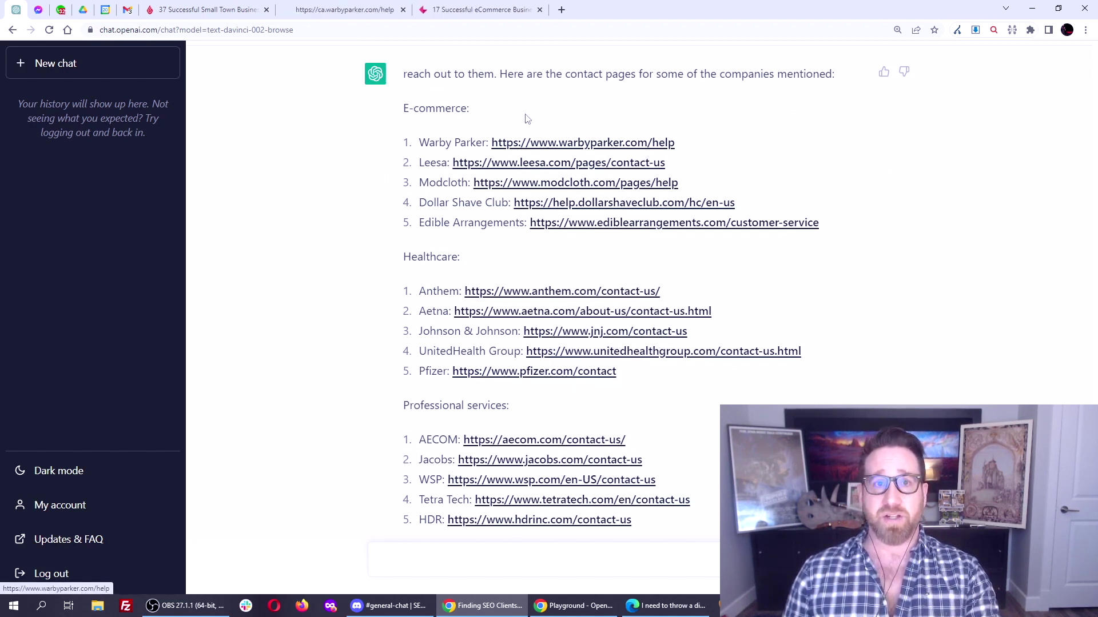
{"action": "left_click", "coordinate": [341, 12]}
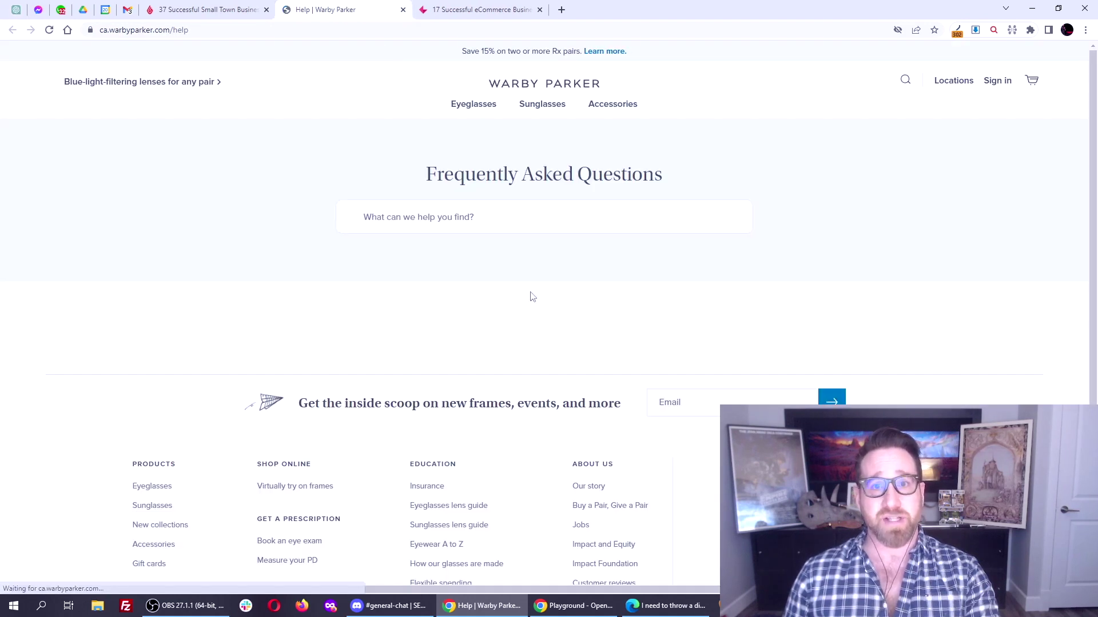
{"action": "scroll", "coordinate": [368, 389], "scroll_direction": "down", "scroll_amount": 5}
{"action": "scroll", "coordinate": [367, 395], "scroll_direction": "up", "scroll_amount": 5}
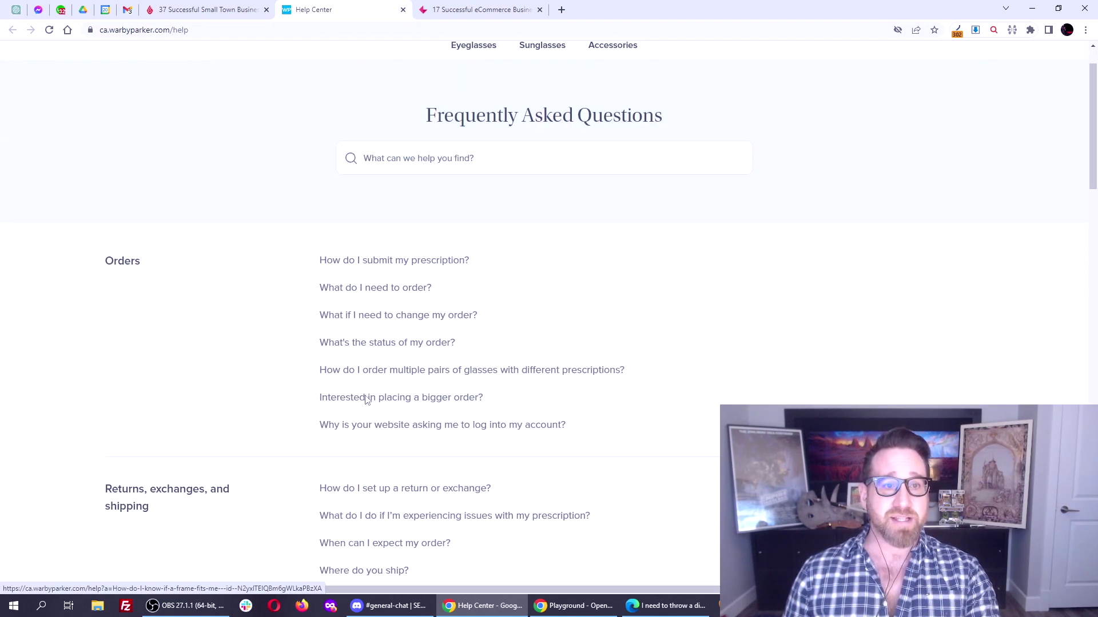
{"action": "left_click", "coordinate": [403, 10]}
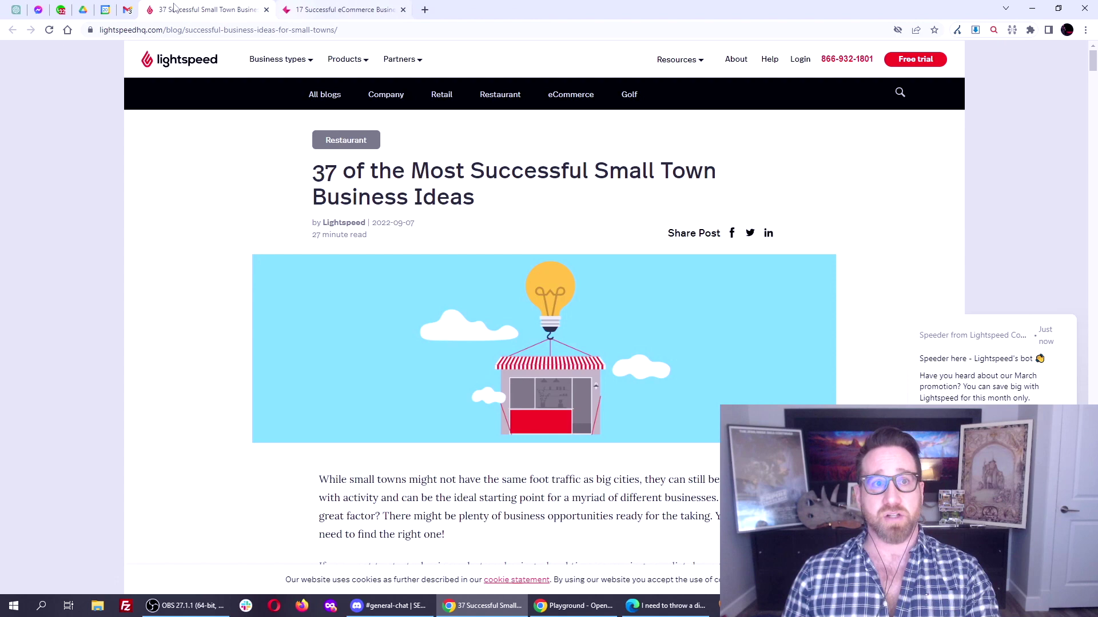
{"action": "left_click", "coordinate": [16, 10]}
{"action": "scroll", "coordinate": [600, 318], "scroll_direction": "down", "scroll_amount": 3}
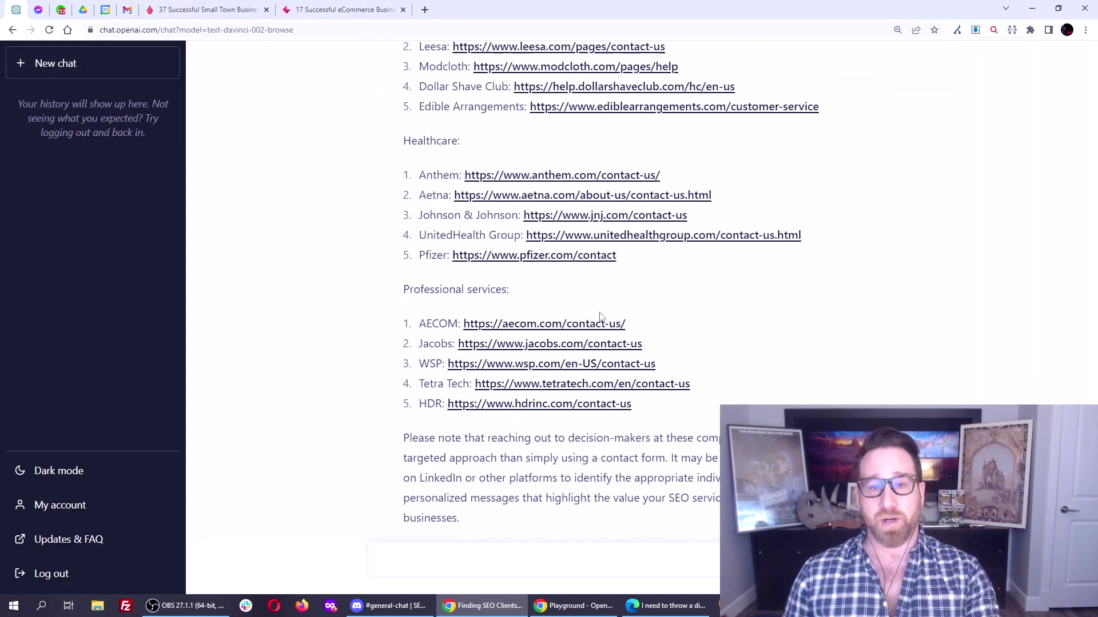
{"action": "scroll", "coordinate": [600, 317], "scroll_direction": "up", "scroll_amount": 1}
{"action": "scroll", "coordinate": [600, 317], "scroll_direction": "down", "scroll_amount": 1}
{"action": "scroll", "coordinate": [601, 317], "scroll_direction": "up", "scroll_amount": 2}
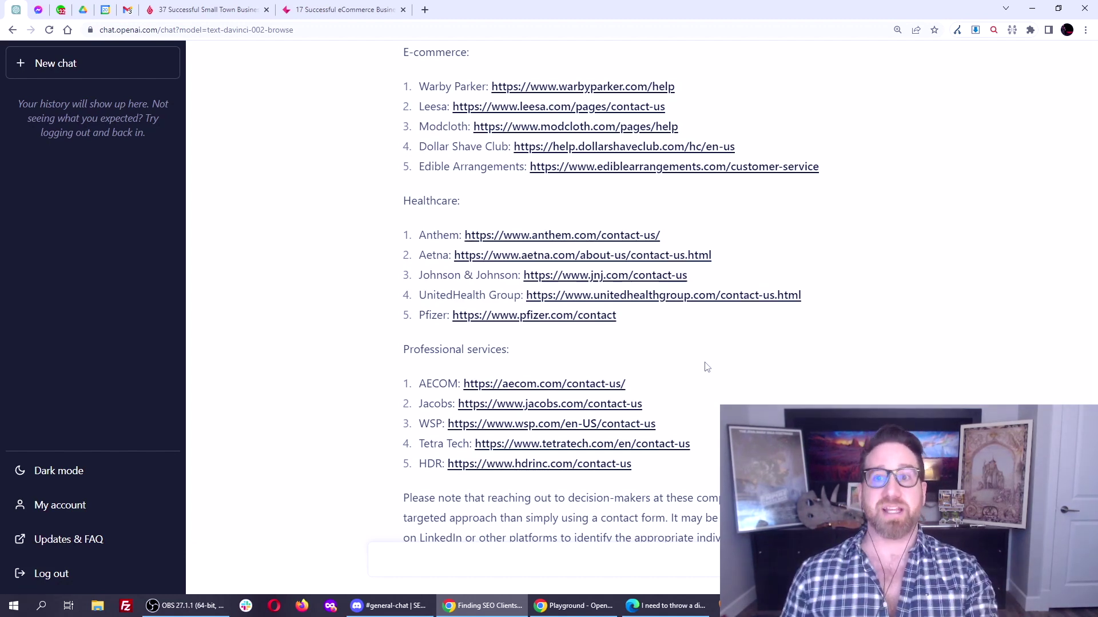
{"action": "scroll", "coordinate": [606, 197], "scroll_direction": "up", "scroll_amount": 20}
{"action": "scroll", "coordinate": [606, 197], "scroll_direction": "up", "scroll_amount": 15}
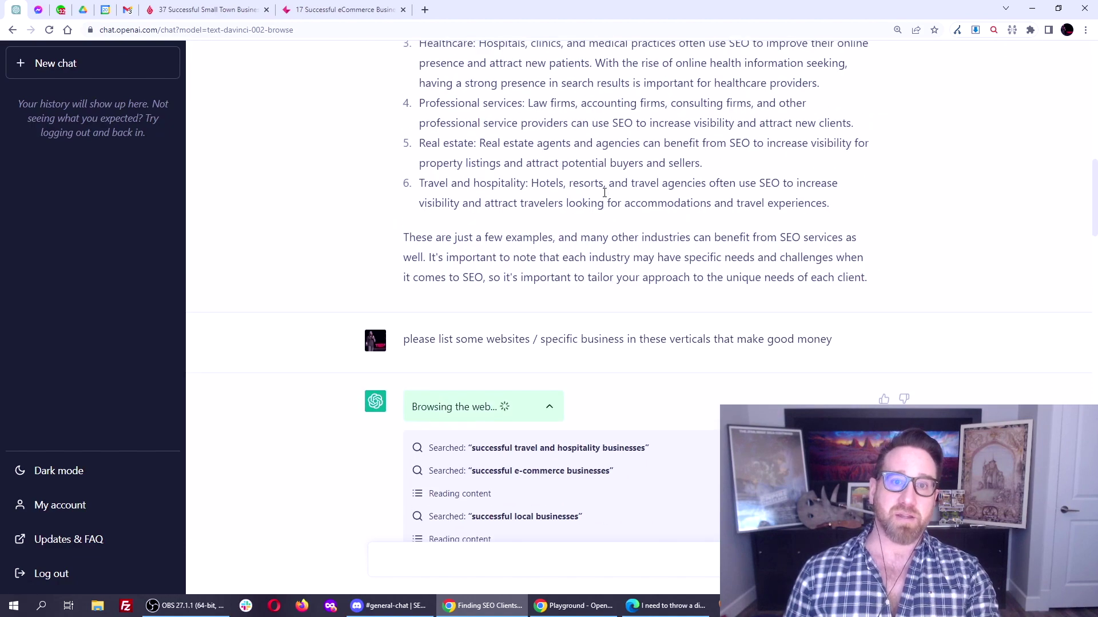
{"action": "scroll", "coordinate": [538, 151], "scroll_direction": "down", "scroll_amount": 6}
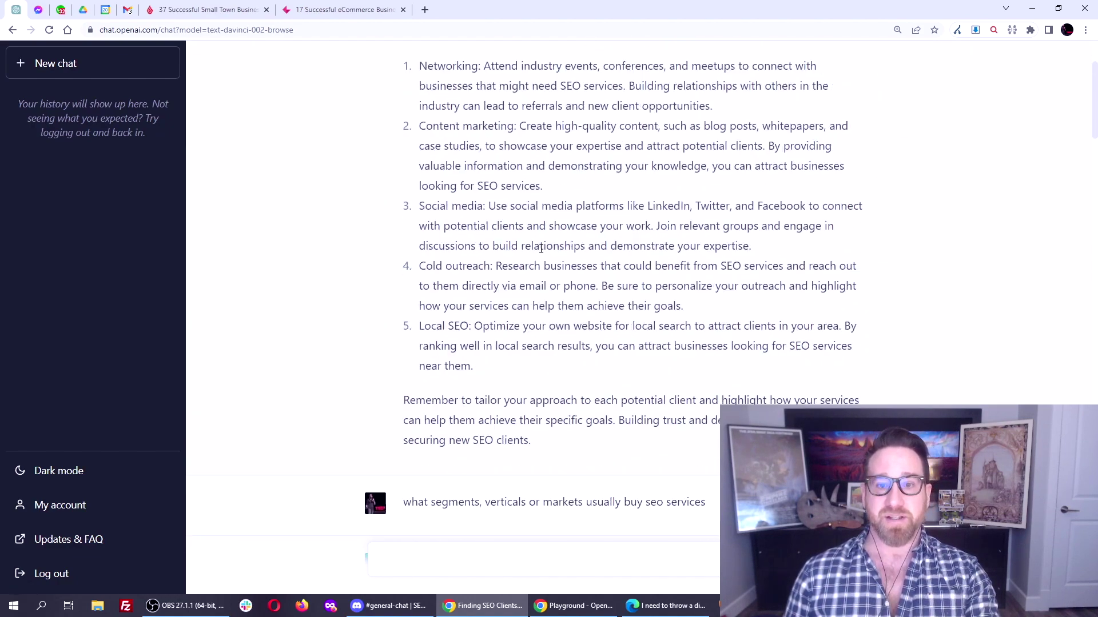
{"action": "triple_click", "coordinate": [526, 310]}
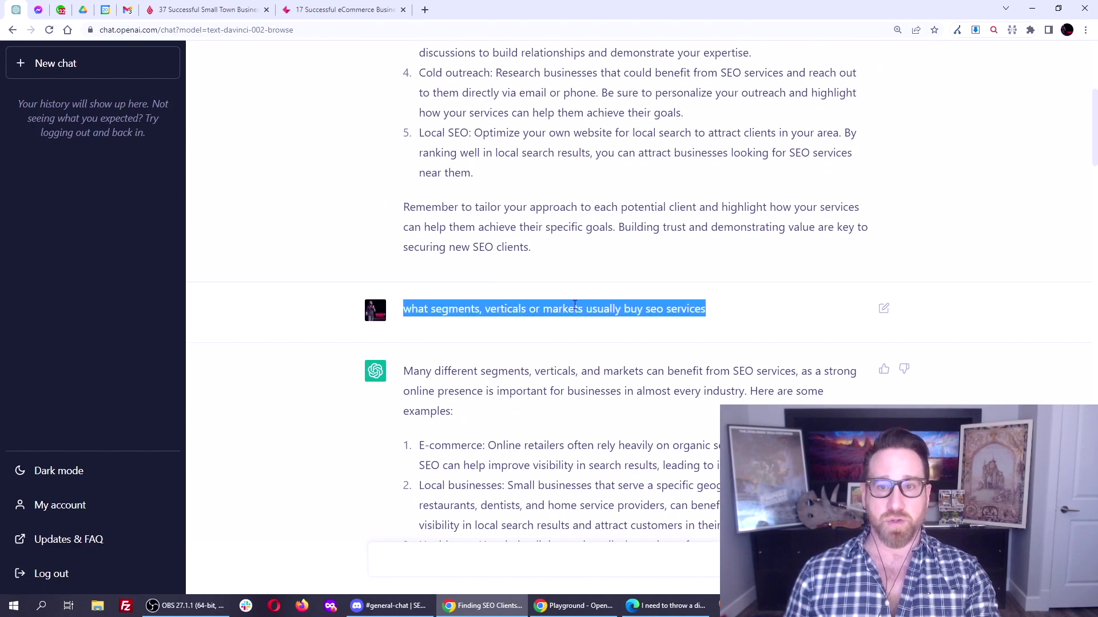
{"action": "left_click", "coordinate": [615, 307]}
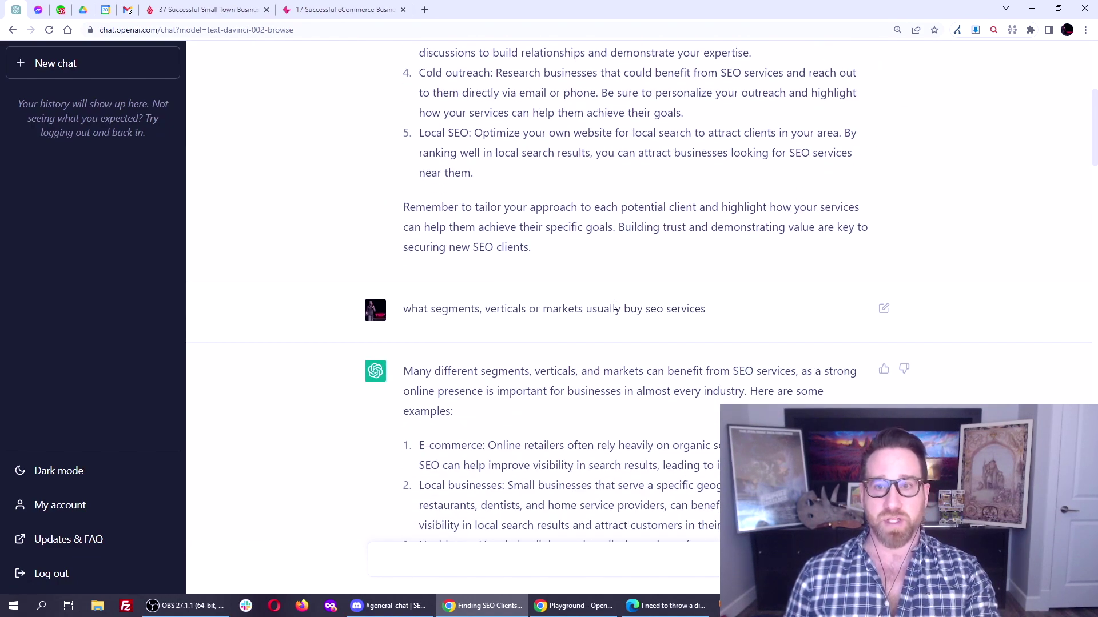
{"action": "triple_click", "coordinate": [665, 310]}
{"action": "scroll", "coordinate": [541, 316], "scroll_direction": "down", "scroll_amount": 20}
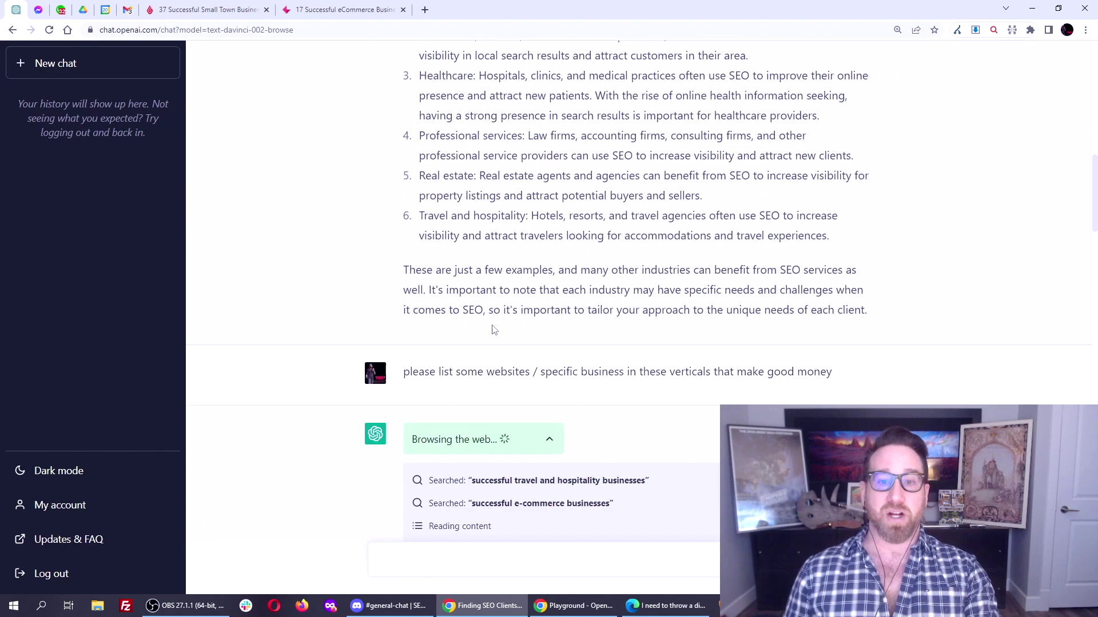
{"action": "scroll", "coordinate": [542, 316], "scroll_direction": "down", "scroll_amount": 20}
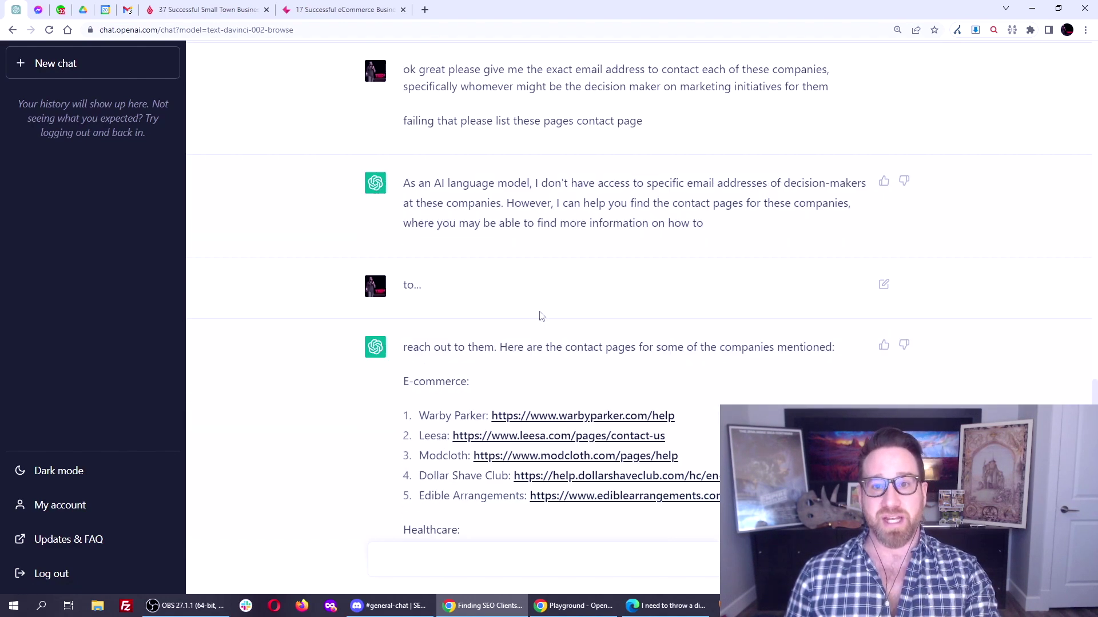
{"action": "scroll", "coordinate": [540, 316], "scroll_direction": "up", "scroll_amount": 3}
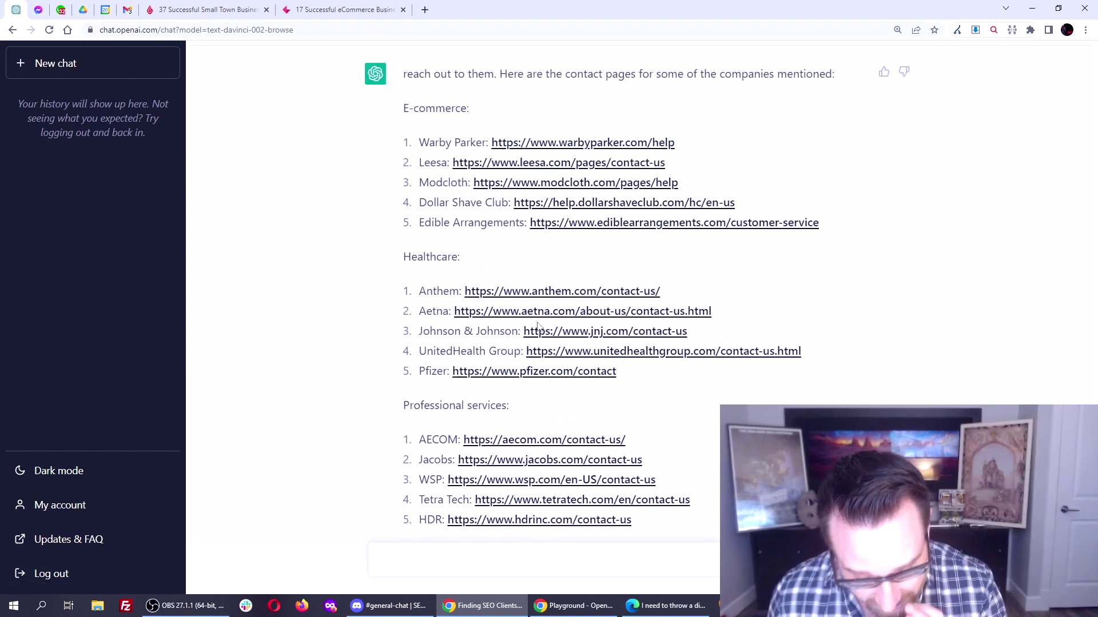
{"action": "scroll", "coordinate": [536, 321], "scroll_direction": "down", "scroll_amount": 1}
{"action": "scroll", "coordinate": [536, 320], "scroll_direction": "down", "scroll_amount": 5}
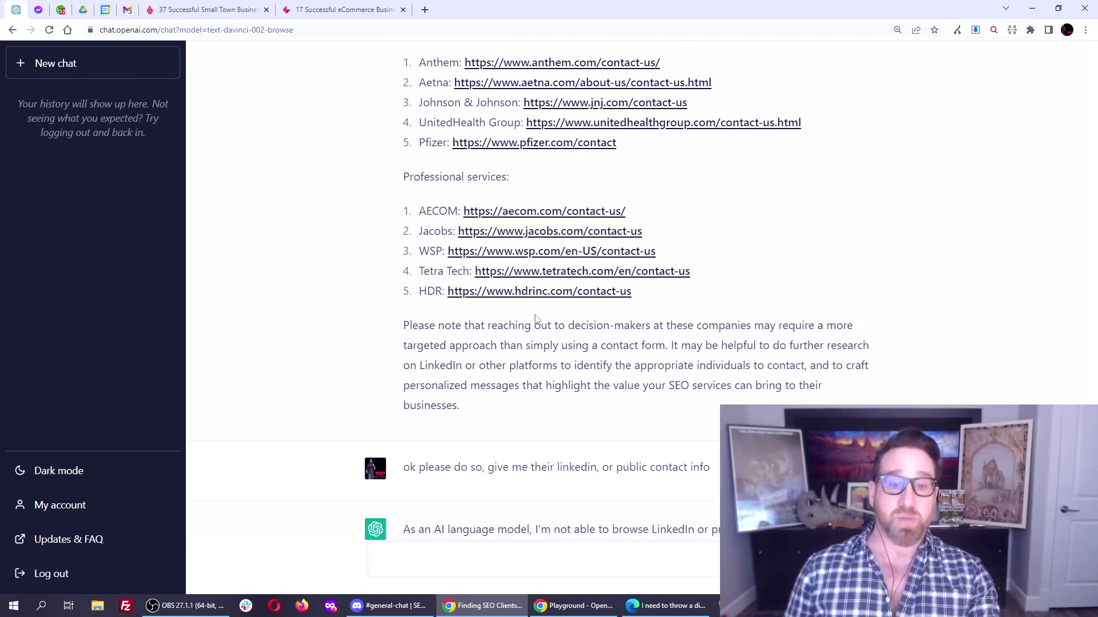
{"action": "scroll", "coordinate": [541, 316], "scroll_direction": "down", "scroll_amount": 1}
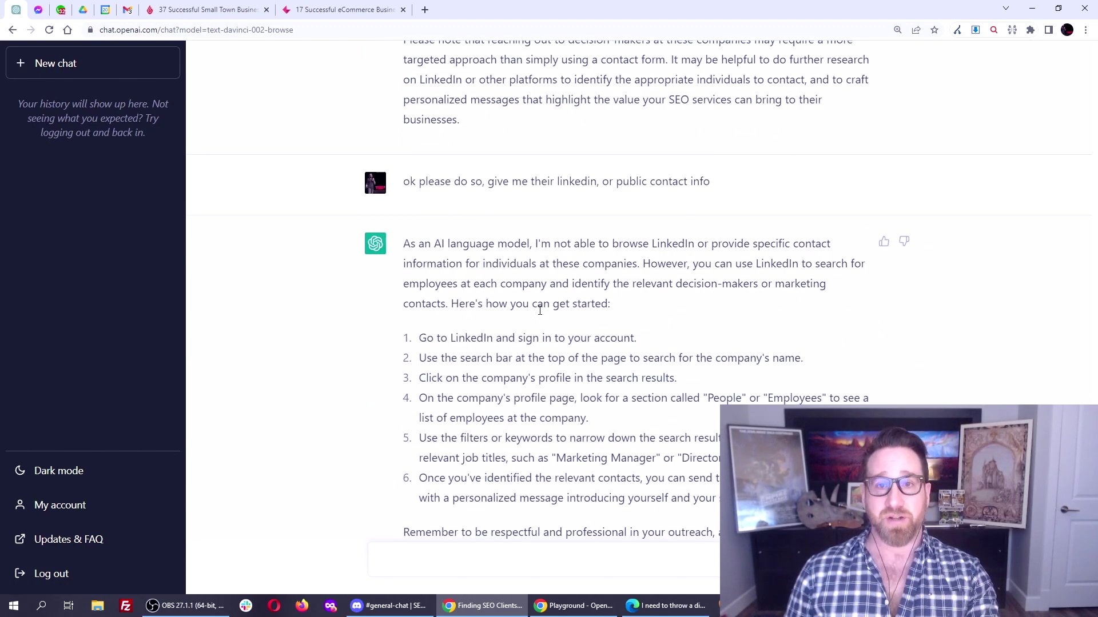
{"action": "scroll", "coordinate": [539, 310], "scroll_direction": "down", "scroll_amount": 1}
{"action": "double_click", "coordinate": [543, 124]}
{"action": "scroll", "coordinate": [548, 228], "scroll_direction": "down", "scroll_amount": 2}
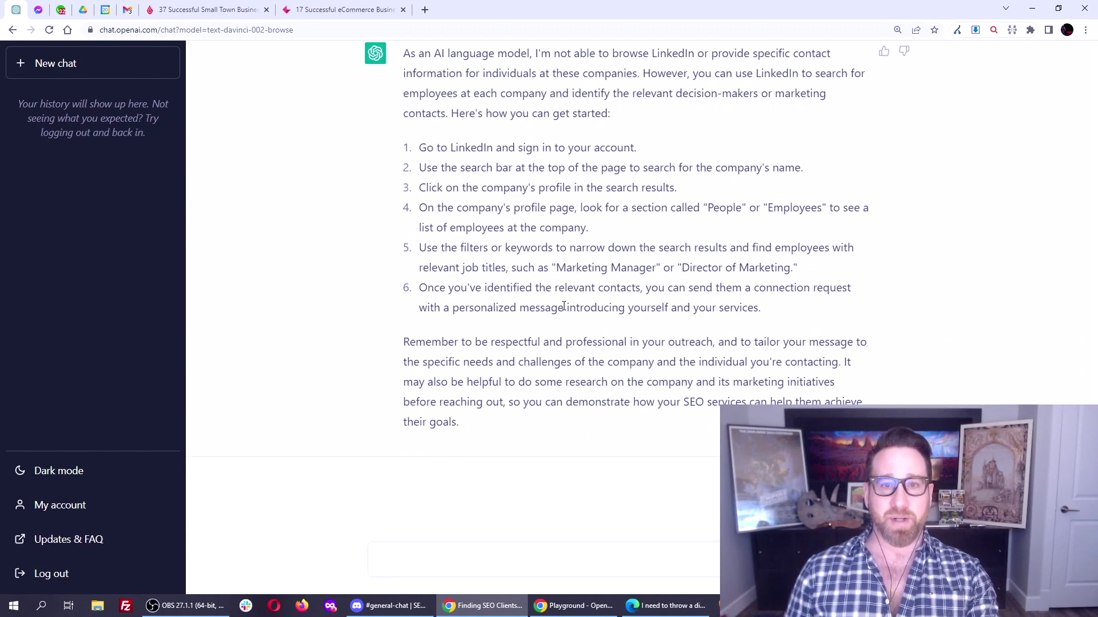
{"action": "scroll", "coordinate": [549, 229], "scroll_direction": "up", "scroll_amount": 5}
{"action": "left_click", "coordinate": [549, 227]}
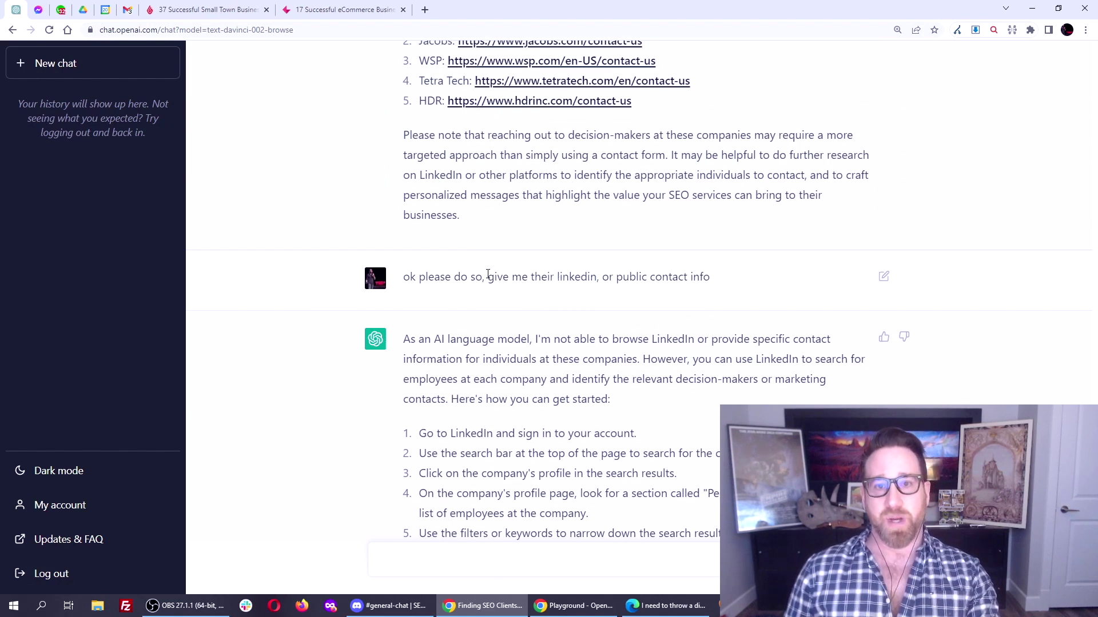
{"action": "double_click", "coordinate": [441, 280]}
{"action": "double_click", "coordinate": [632, 277]}
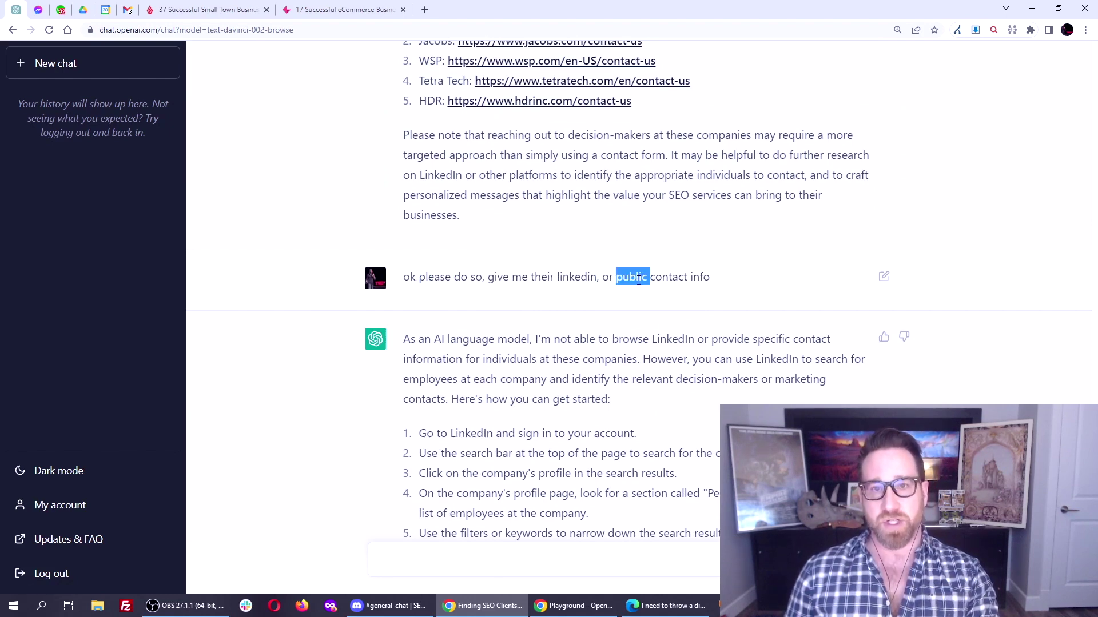
{"action": "scroll", "coordinate": [566, 196], "scroll_direction": "up", "scroll_amount": 3}
{"action": "key", "text": "ctrl"}
{"action": "scroll", "coordinate": [566, 196], "scroll_direction": "up", "scroll_amount": 20}
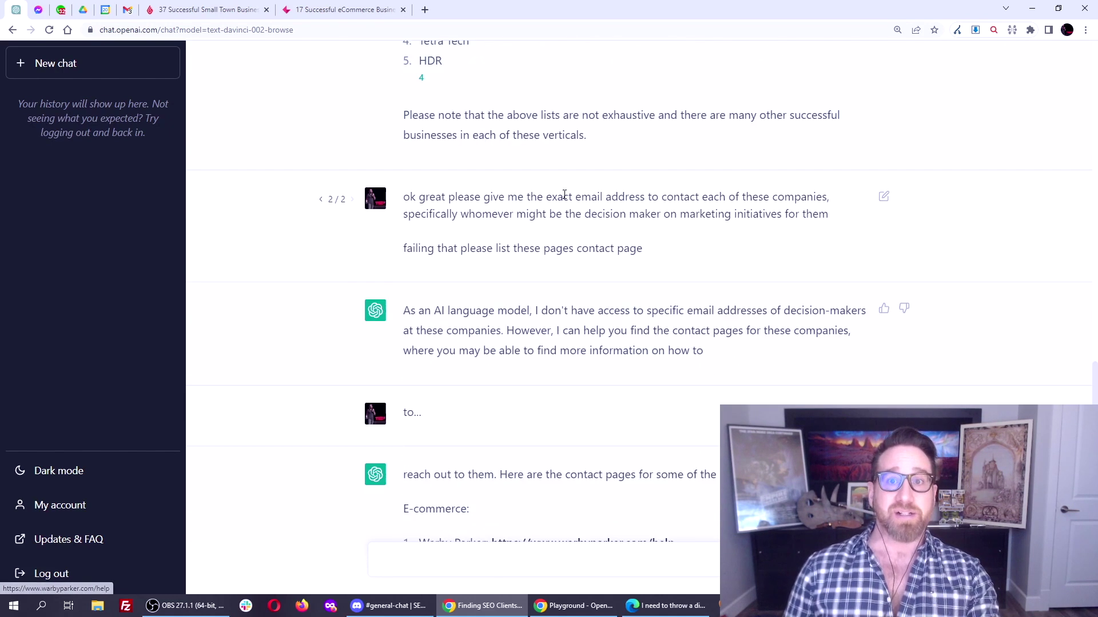
{"action": "scroll", "coordinate": [565, 198], "scroll_direction": "up", "scroll_amount": 10}
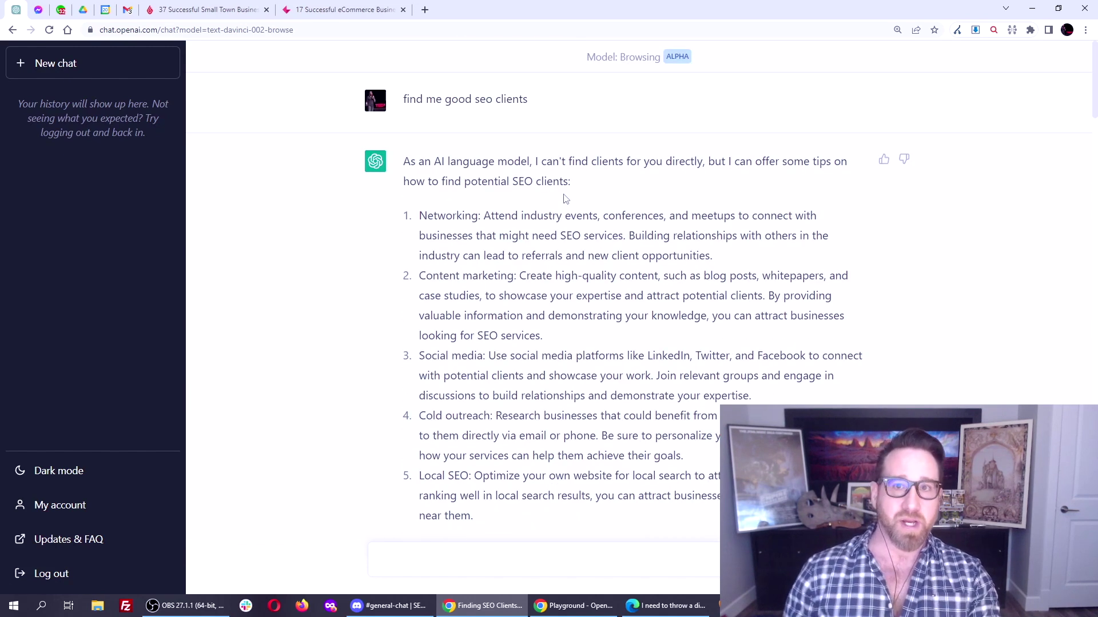
{"action": "key", "text": "ctrl"}
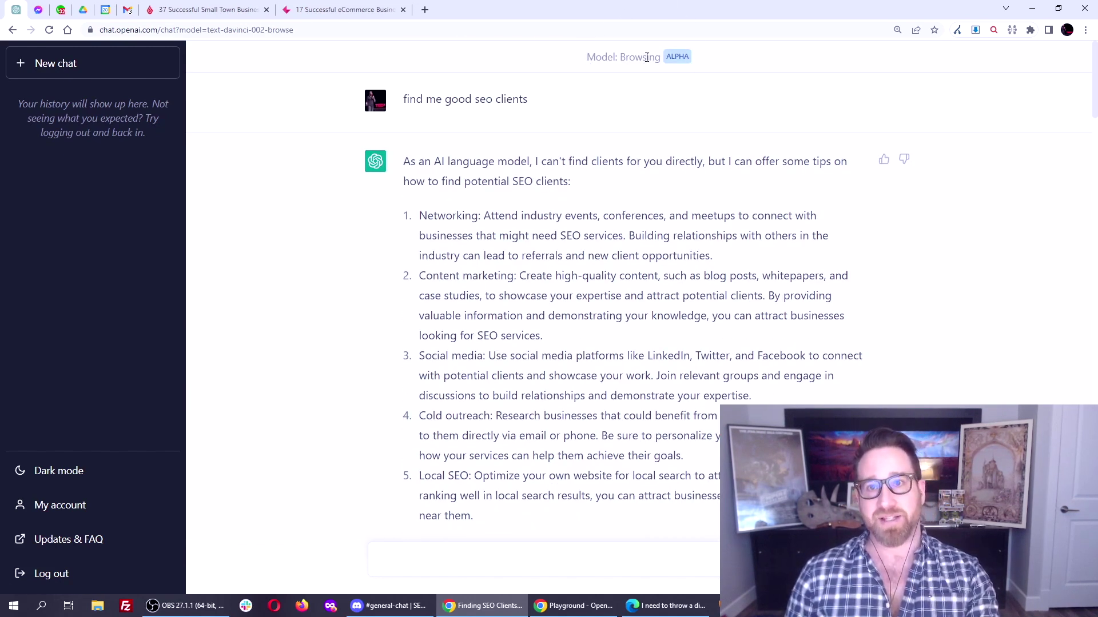
{"action": "triple_click", "coordinate": [646, 57]}
{"action": "left_click", "coordinate": [642, 57]}
{"action": "key", "text": "ctrl"}
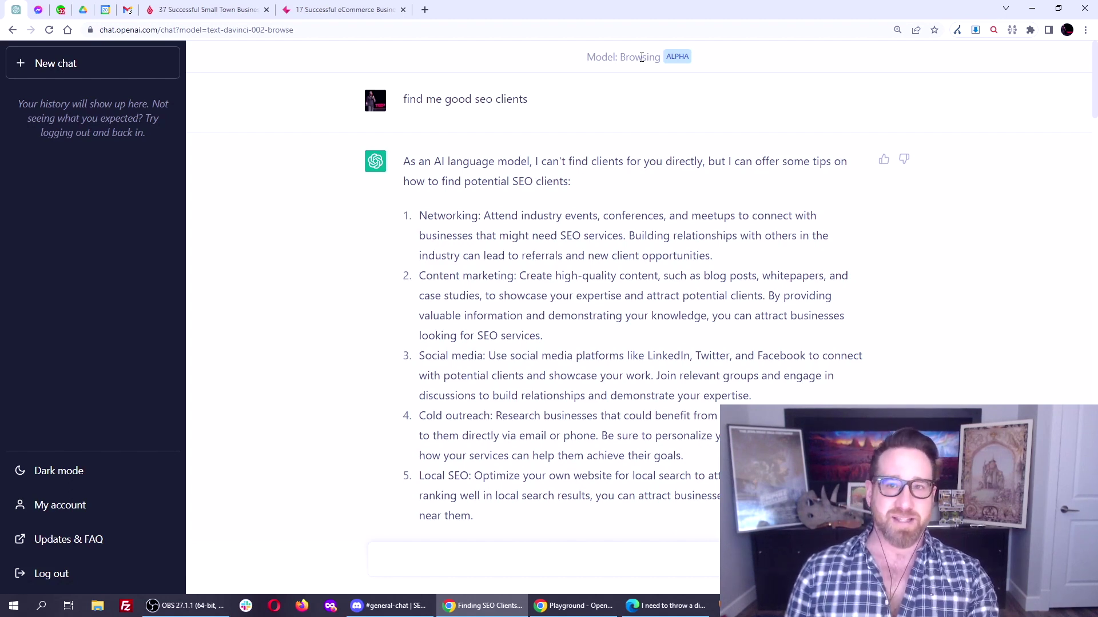
{"action": "triple_click", "coordinate": [641, 57]}
{"action": "double_click", "coordinate": [640, 58]}
{"action": "left_click", "coordinate": [640, 58]}
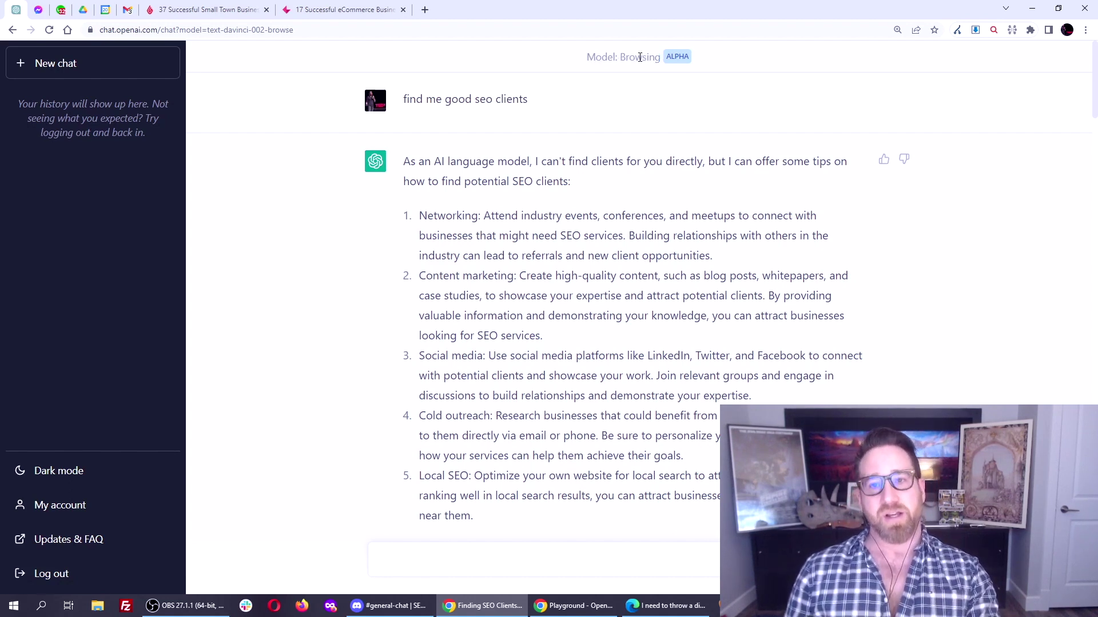